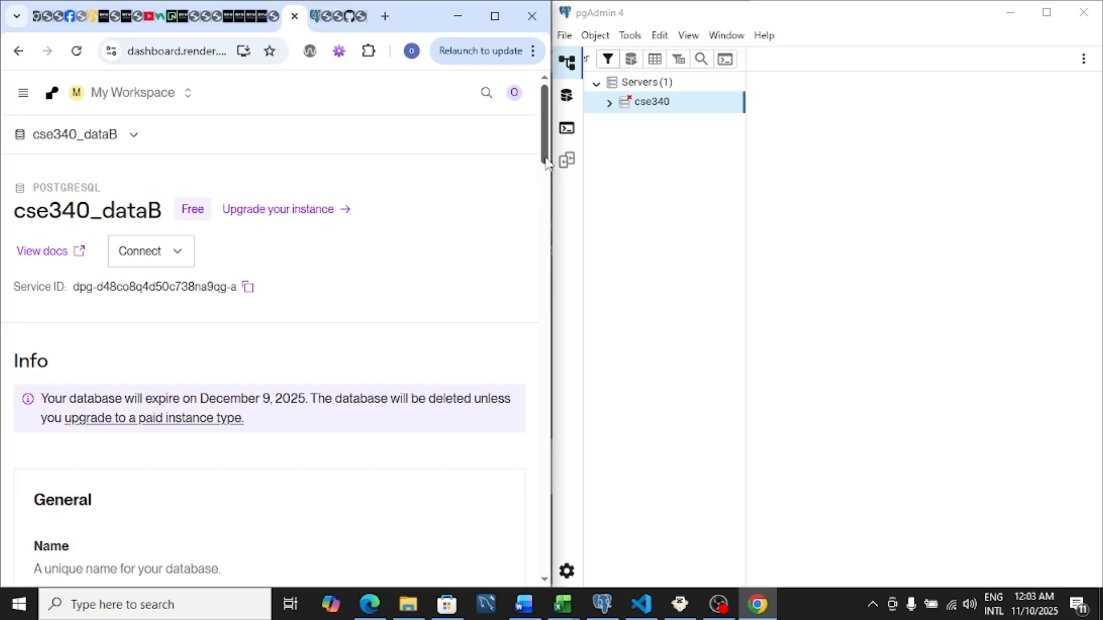
# Delete the cse340_dataB database, confirming with the phrase "sudo delete database cse340_dataB".
pyautogui.moveTo(543, 165); pyautogui.dragTo(547, 588)
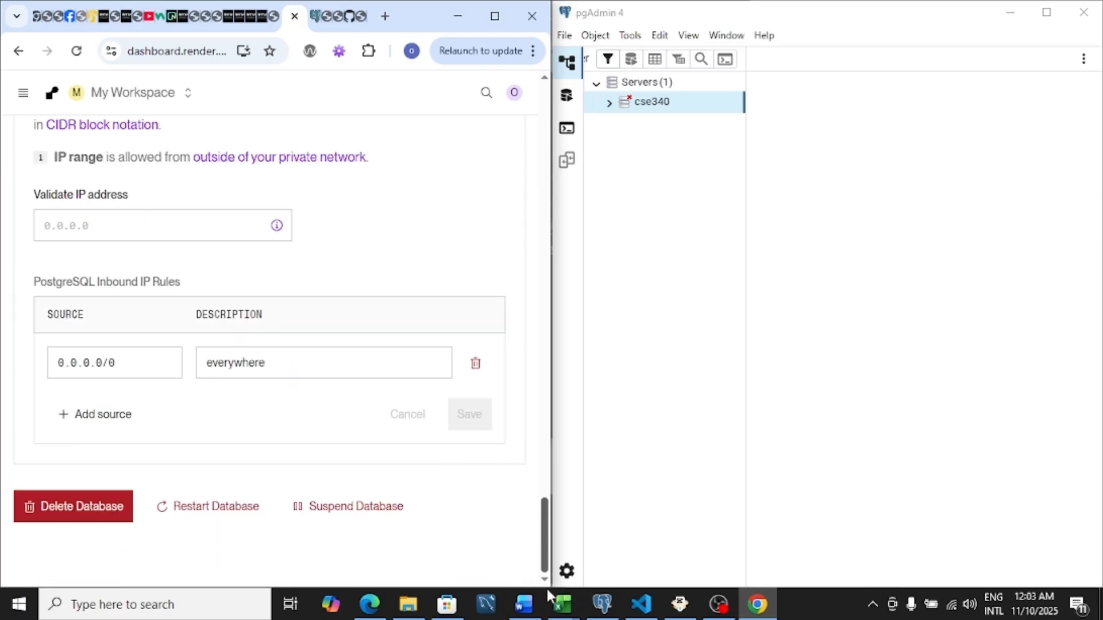
pyautogui.click(79, 517)
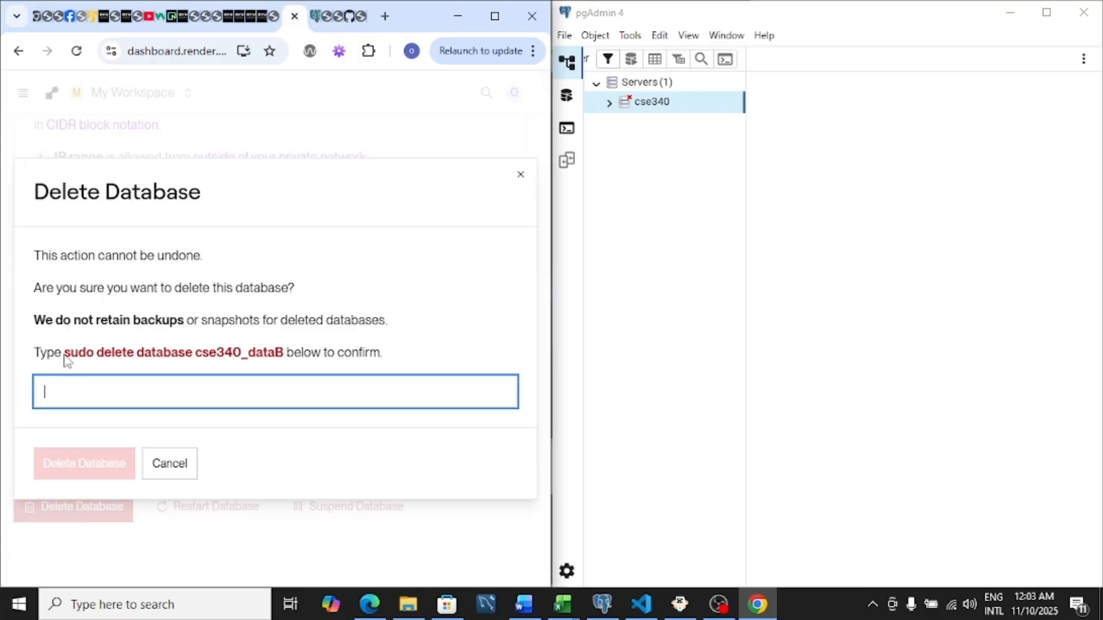
pyautogui.moveTo(66, 352); pyautogui.dragTo(293, 355)
pyautogui.hotkey('ctrl', 'c')
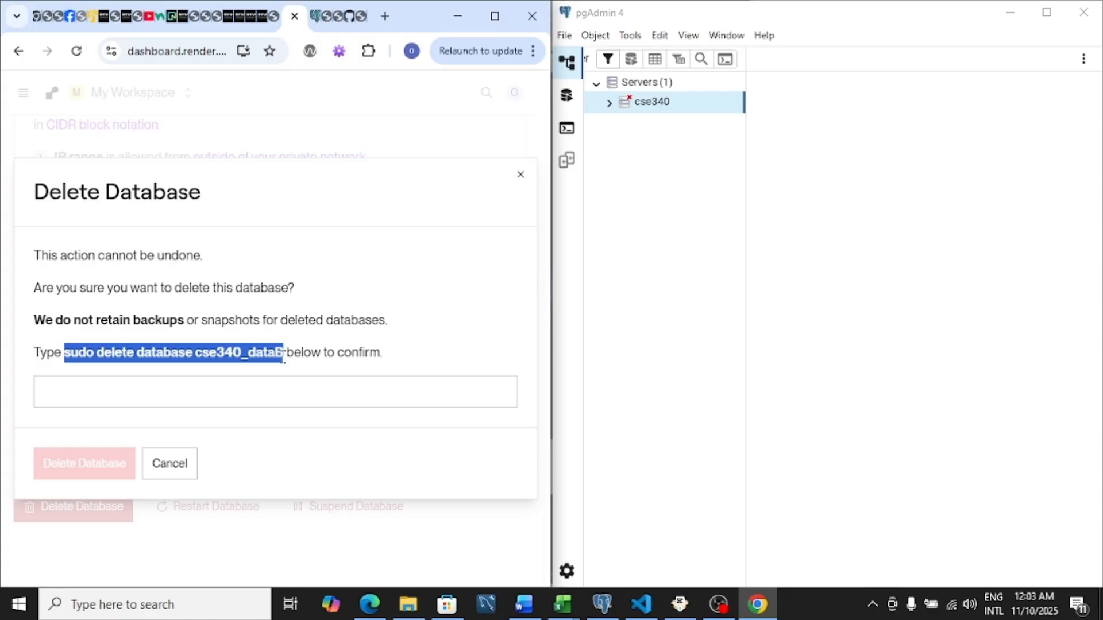
pyautogui.click(235, 396)
pyautogui.hotkey('ctrl', 'v')
pyautogui.click(98, 464)
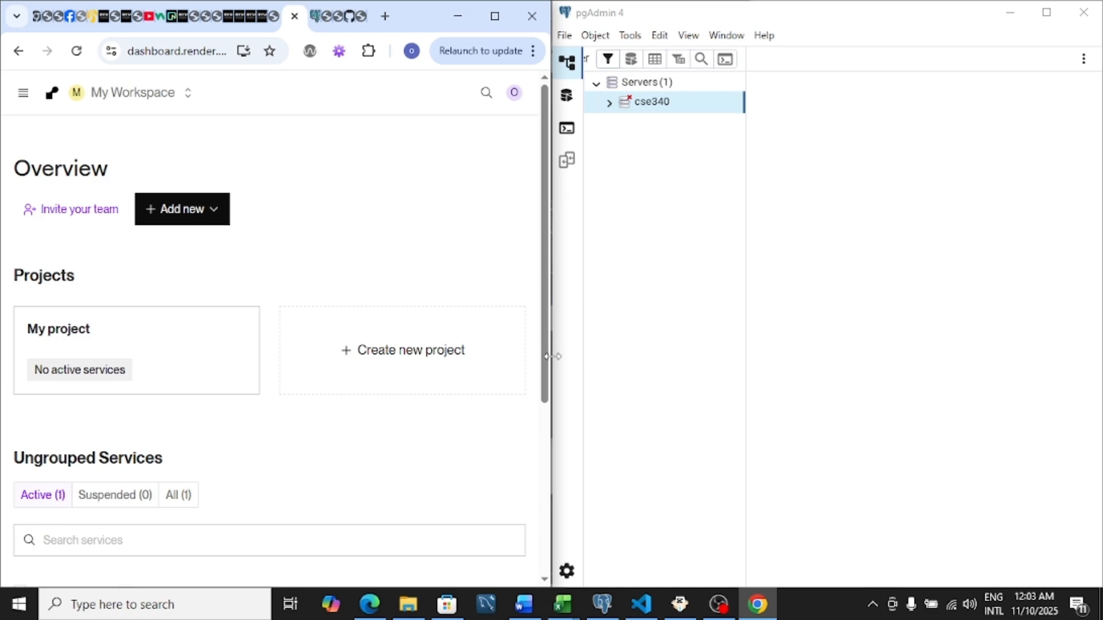
# Start a new Postgres instance and name it cse340_course.
pyautogui.click(218, 216)
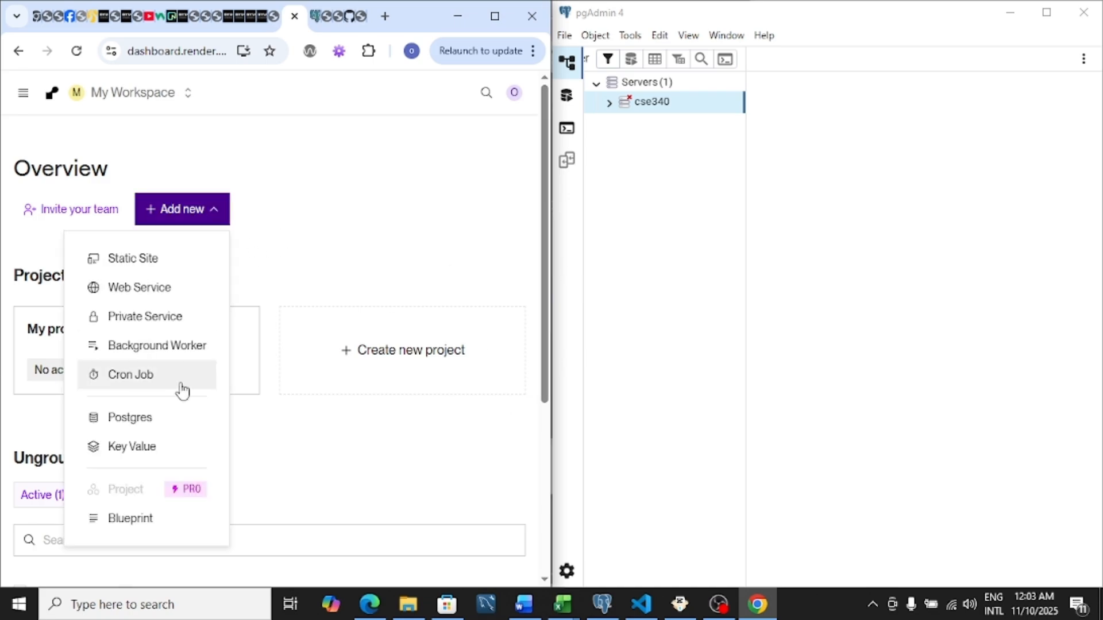
pyautogui.click(136, 428)
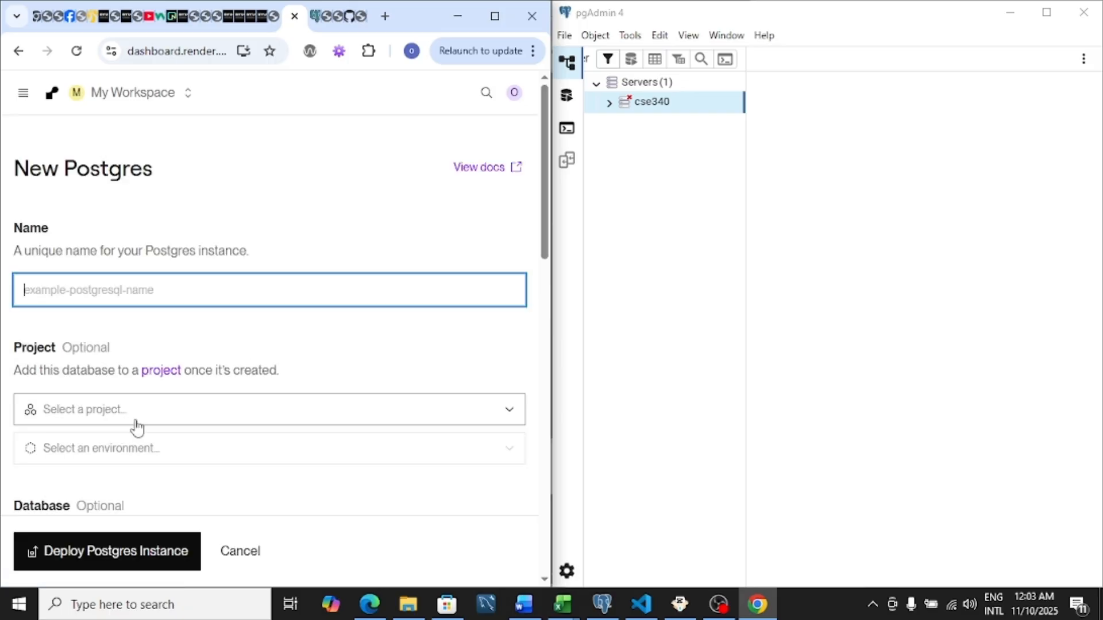
pyautogui.click(143, 292)
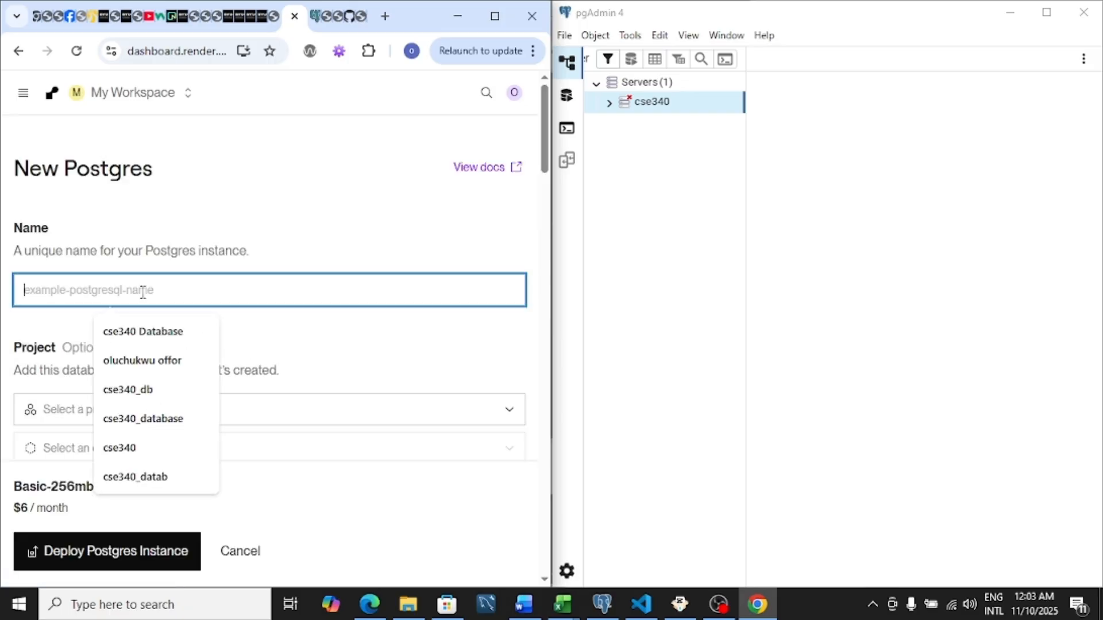
pyautogui.write('cse34')
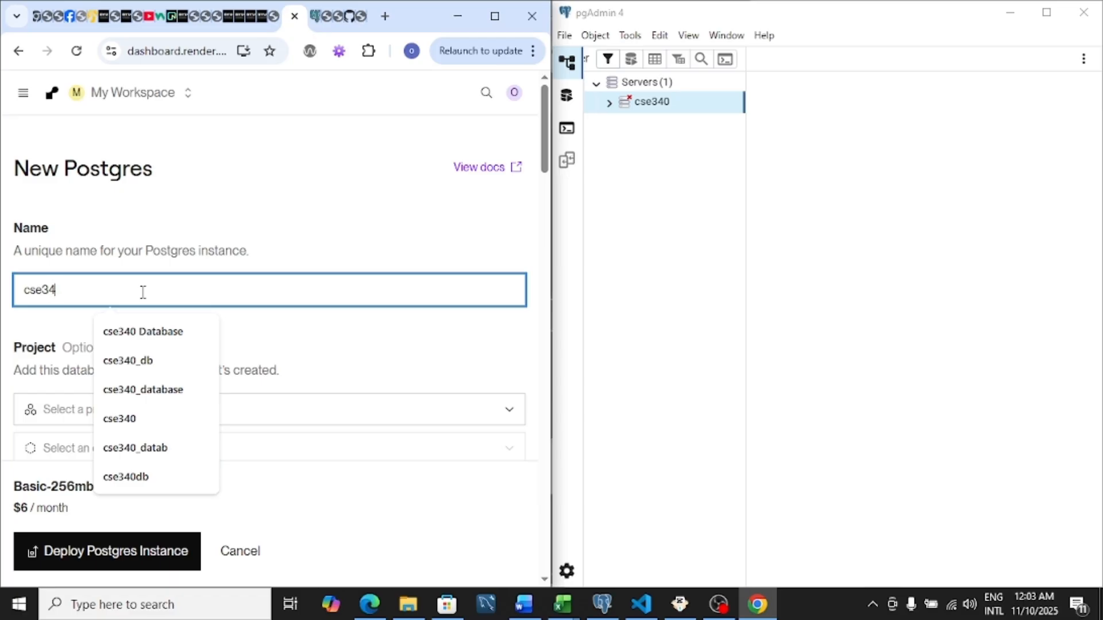
pyautogui.write('5')
pyautogui.press('BackSpace')
pyautogui.write('0_course')
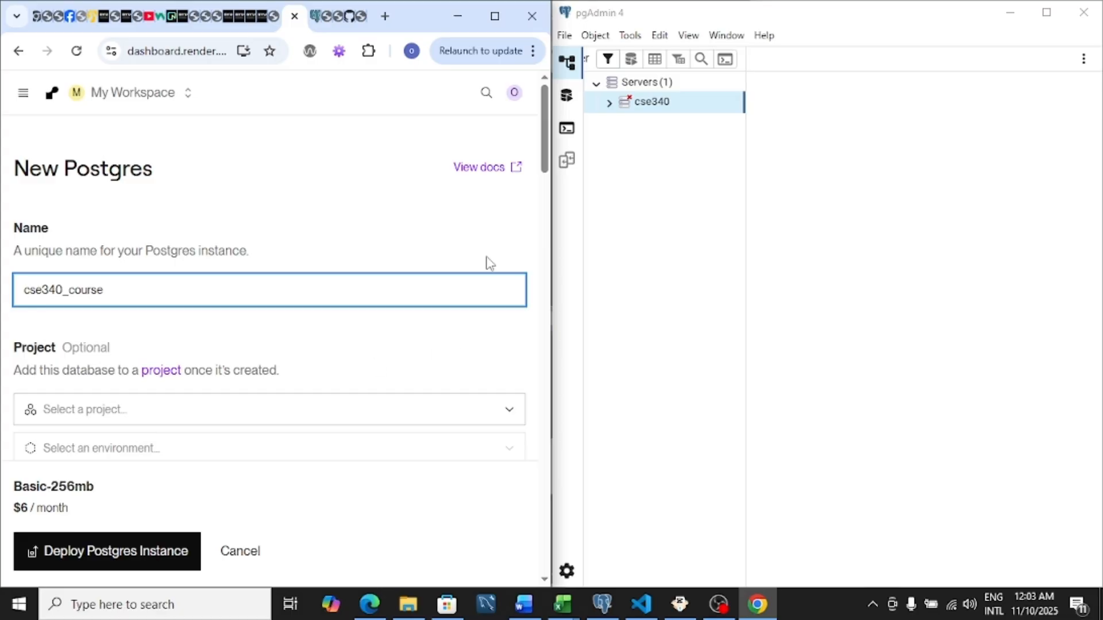
# Set both the database name and the user of the new Postgres instance to cse340.
pyautogui.scroll(-1, 547, 179)
pyautogui.scroll(-3, 546, 182)
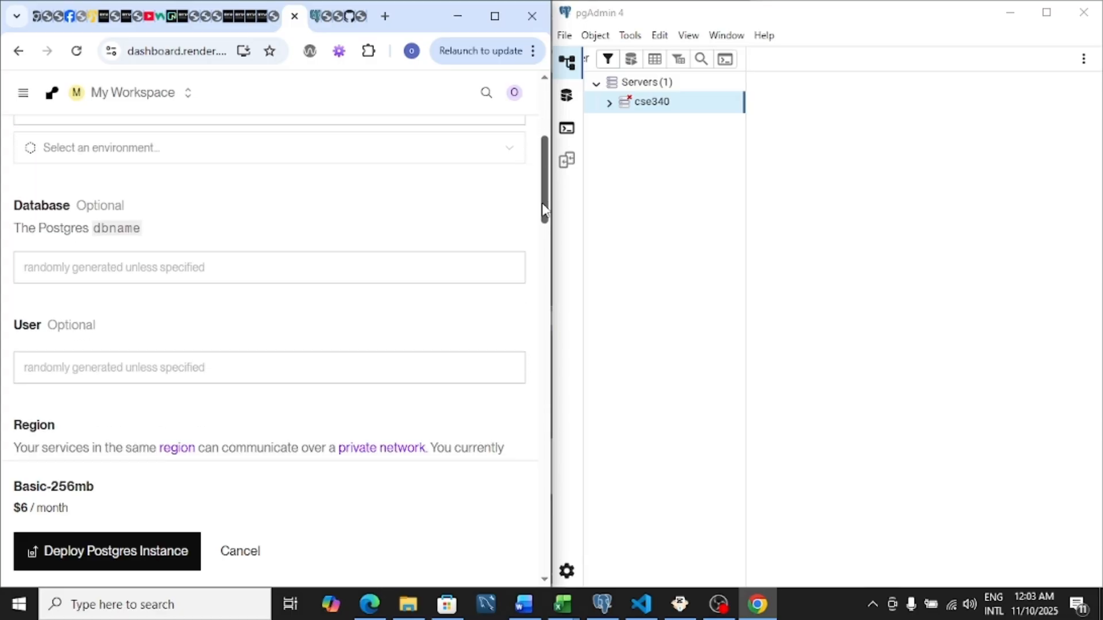
pyautogui.click(297, 271)
pyautogui.write('cse340')
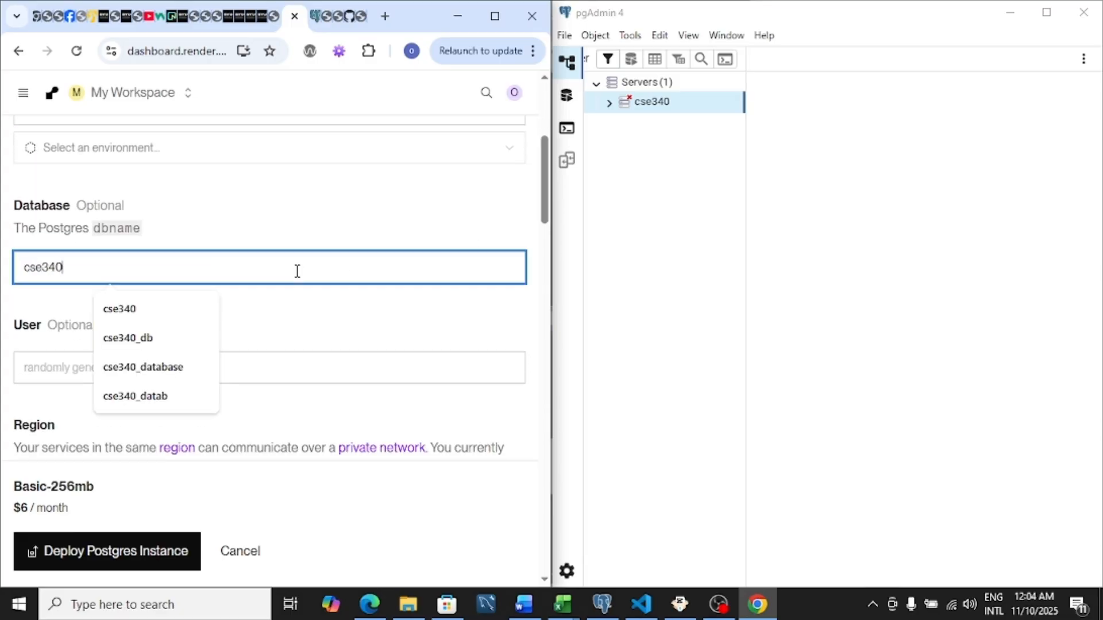
pyautogui.click(62, 370)
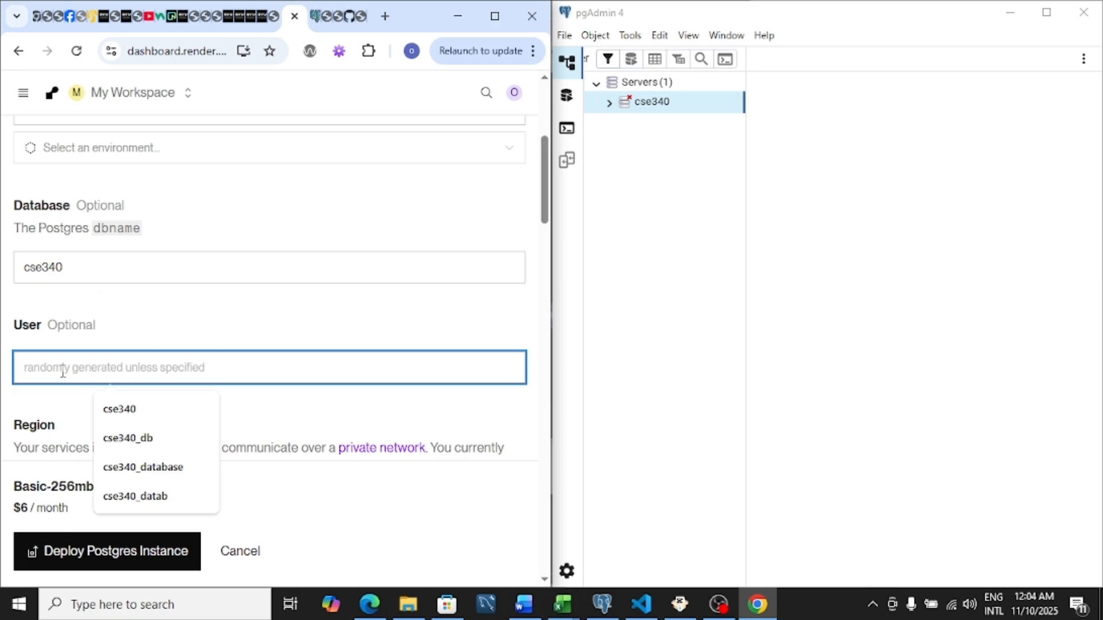
pyautogui.write('d')
pyautogui.write('se34o')
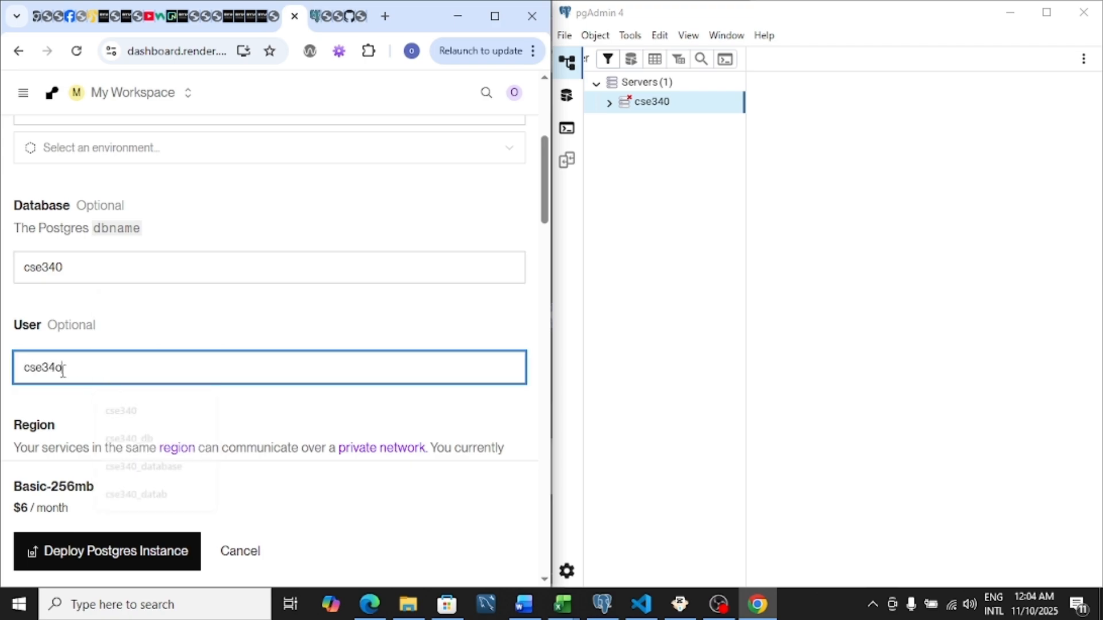
pyautogui.press('BackSpace')
pyautogui.write('0')
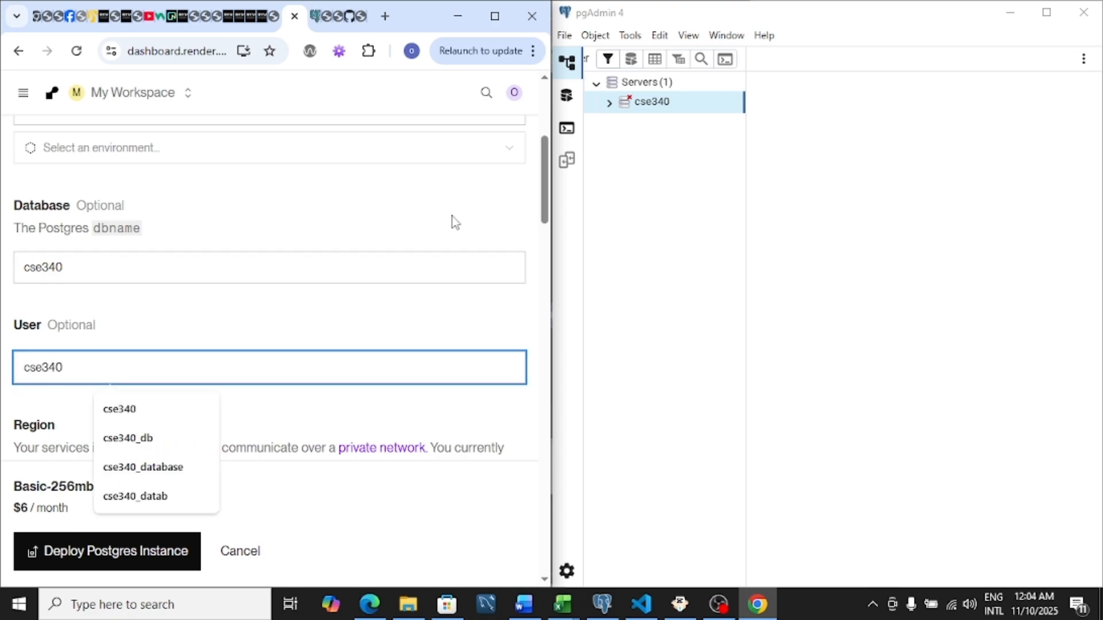
# Choose the Free instance type and deploy the Postgres instance.
pyautogui.moveTo(542, 206); pyautogui.dragTo(550, 342)
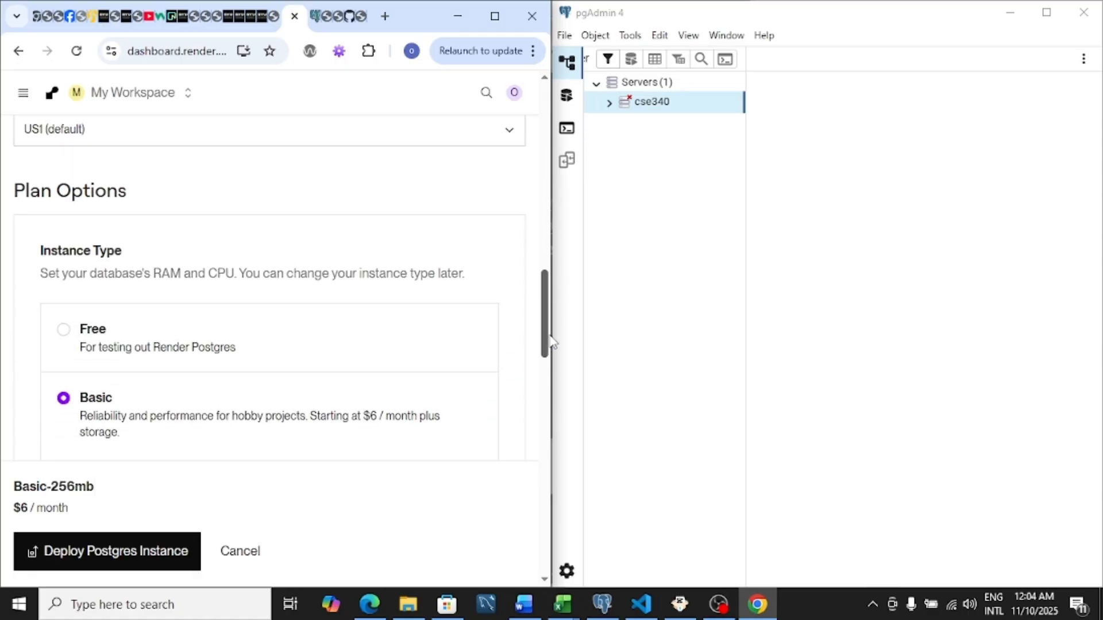
pyautogui.click(98, 330)
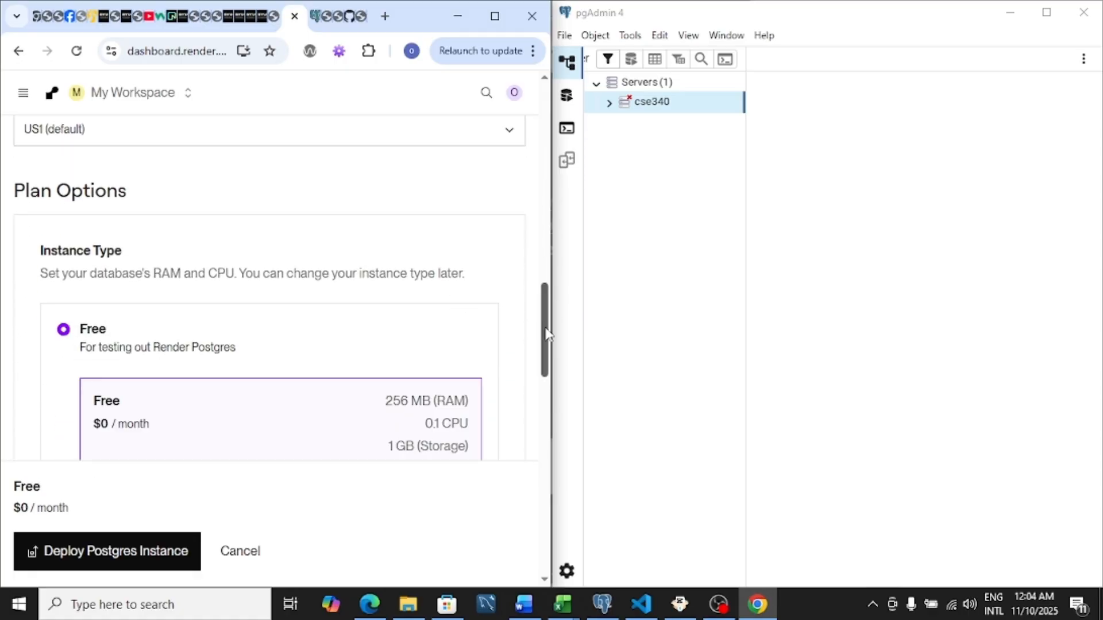
pyautogui.moveTo(547, 335); pyautogui.dragTo(562, 598)
pyautogui.click(118, 507)
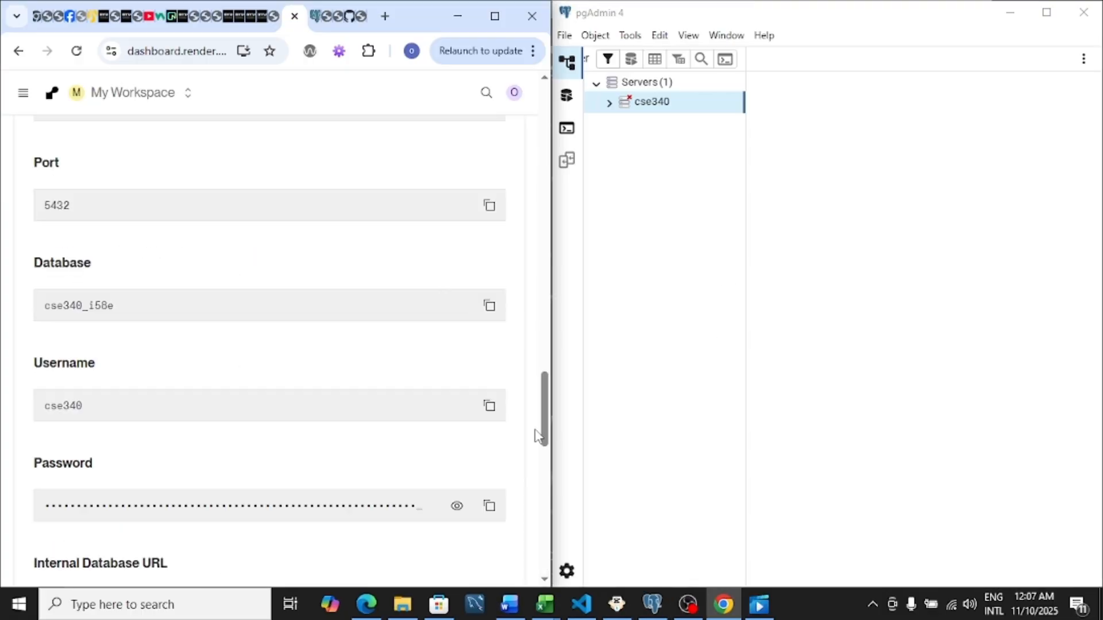
# Copy the new database's External Database URL, and remove the old cse340 server in pgAdmin.
pyautogui.moveTo(544, 433); pyautogui.dragTo(544, 498)
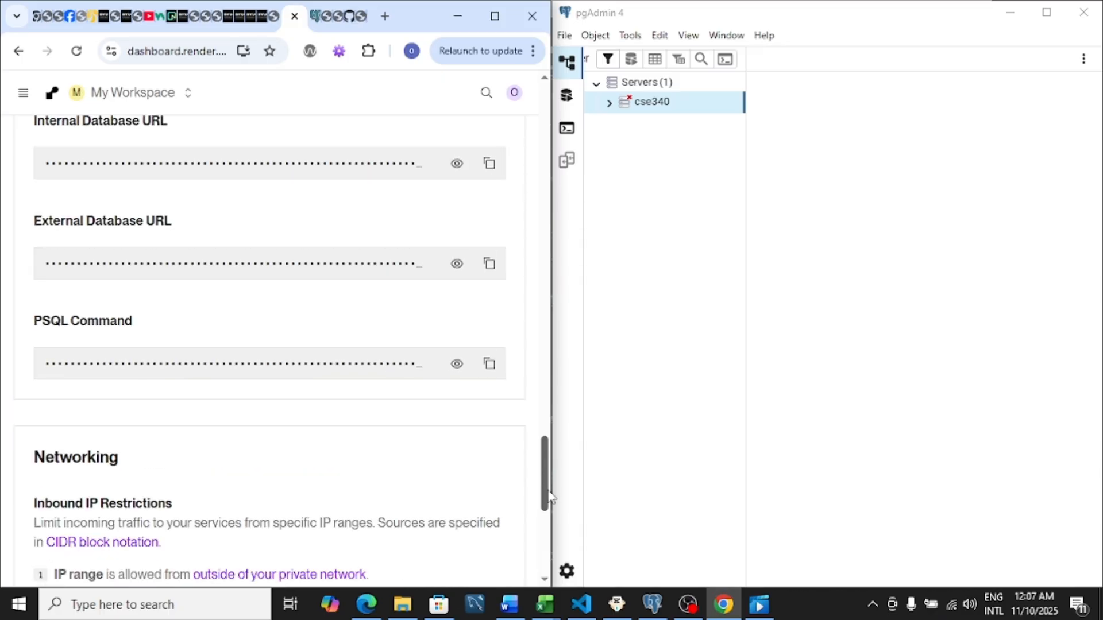
pyautogui.click(495, 269)
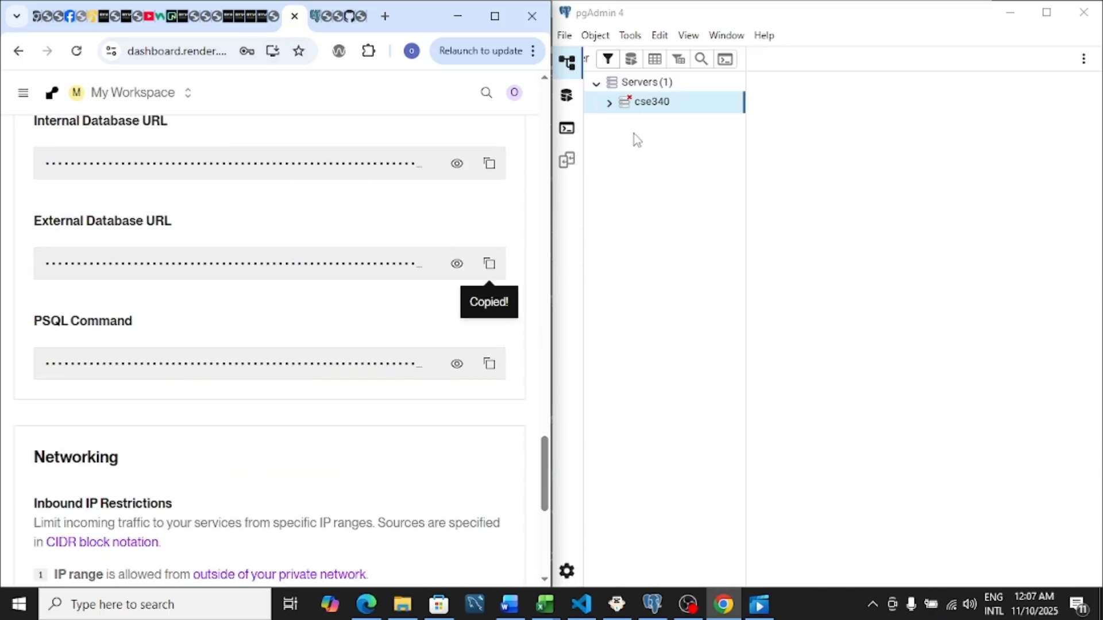
pyautogui.rightClick(655, 110)
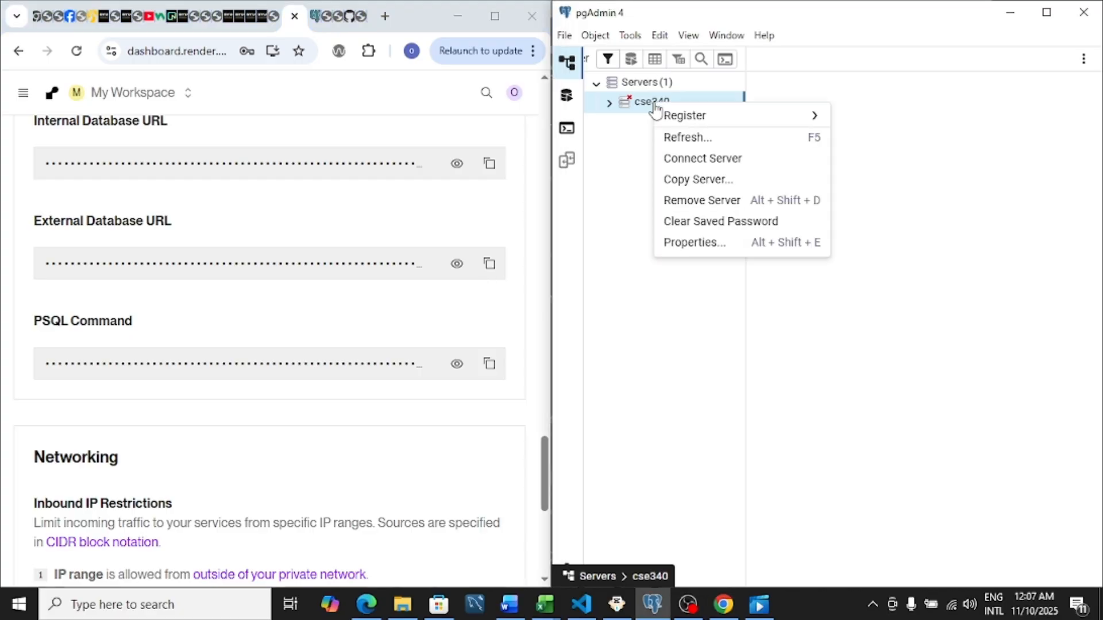
pyautogui.click(697, 202)
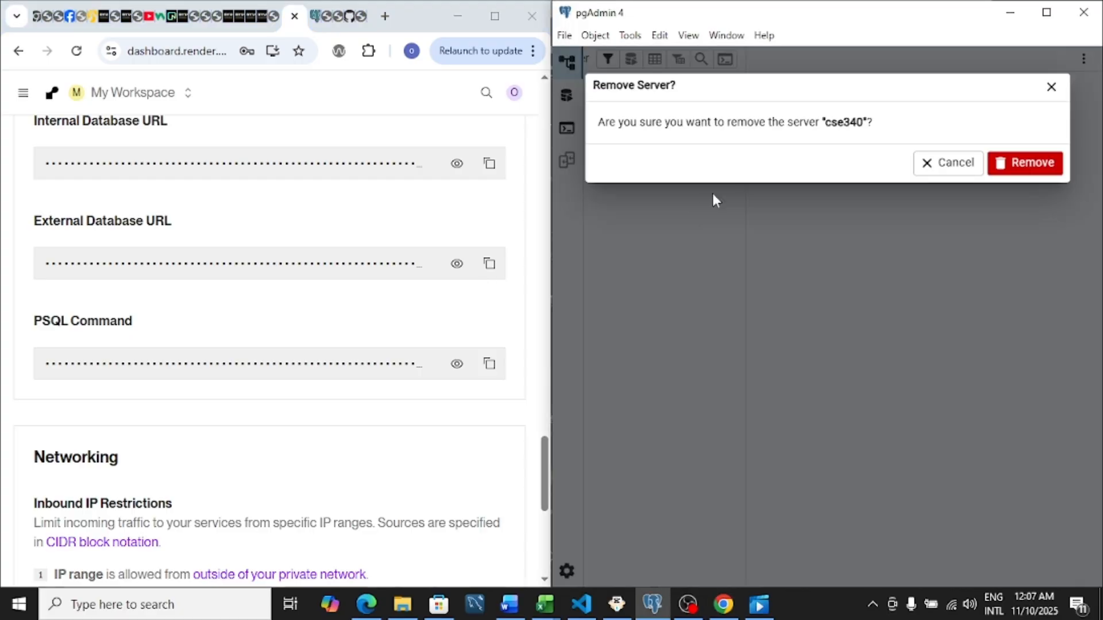
pyautogui.click(1005, 171)
# Start registering a new server in the Servers group and name it cse340.
pyautogui.rightClick(668, 86)
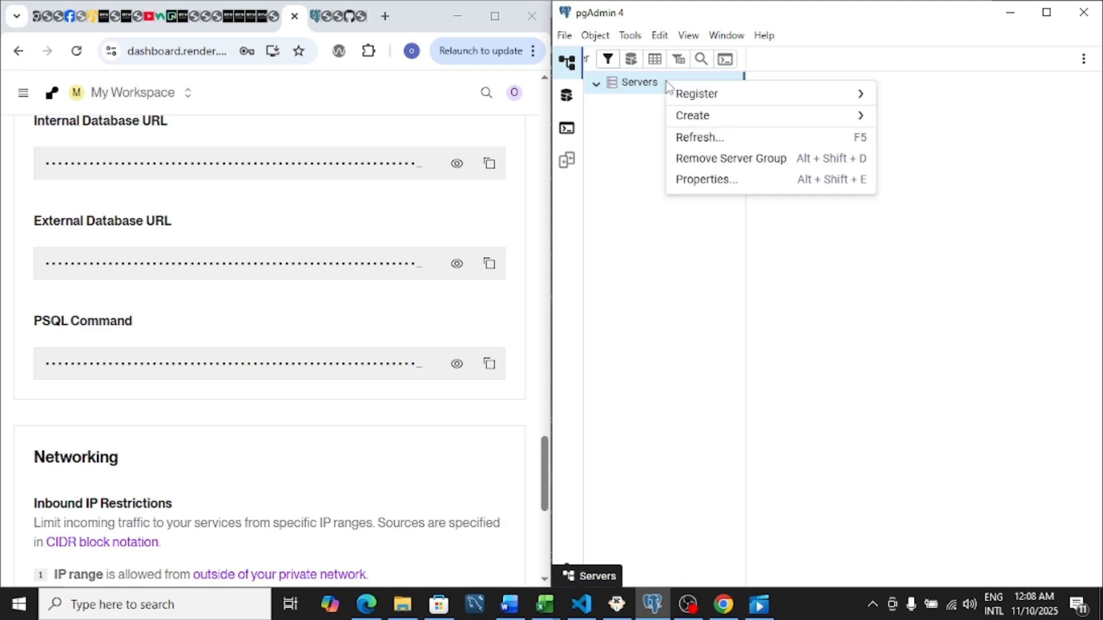
pyautogui.moveTo(682, 93)
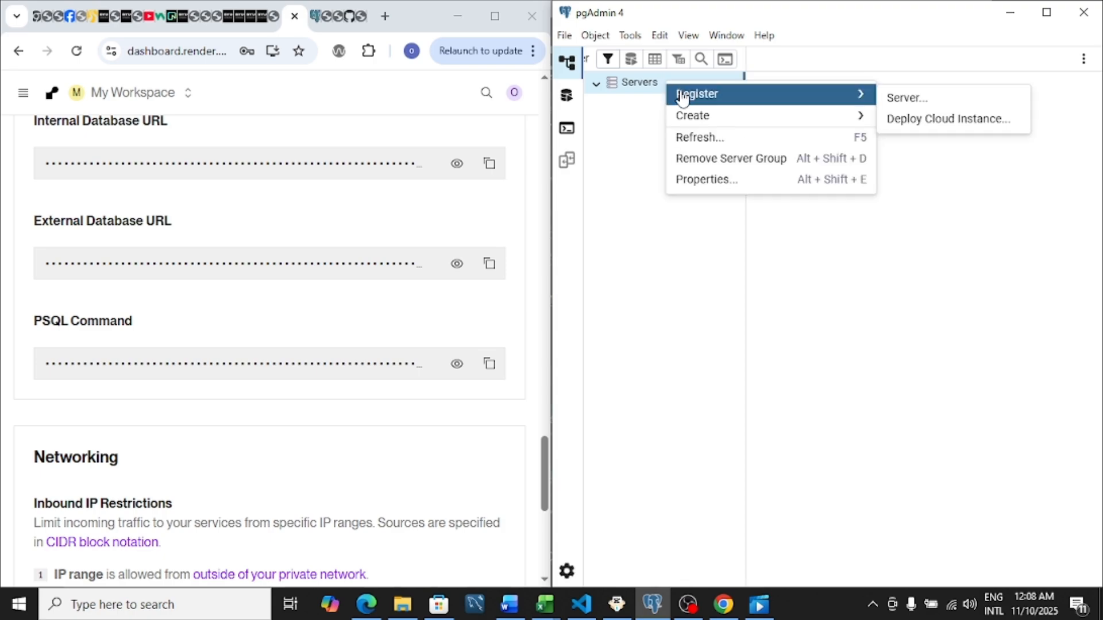
pyautogui.click(897, 106)
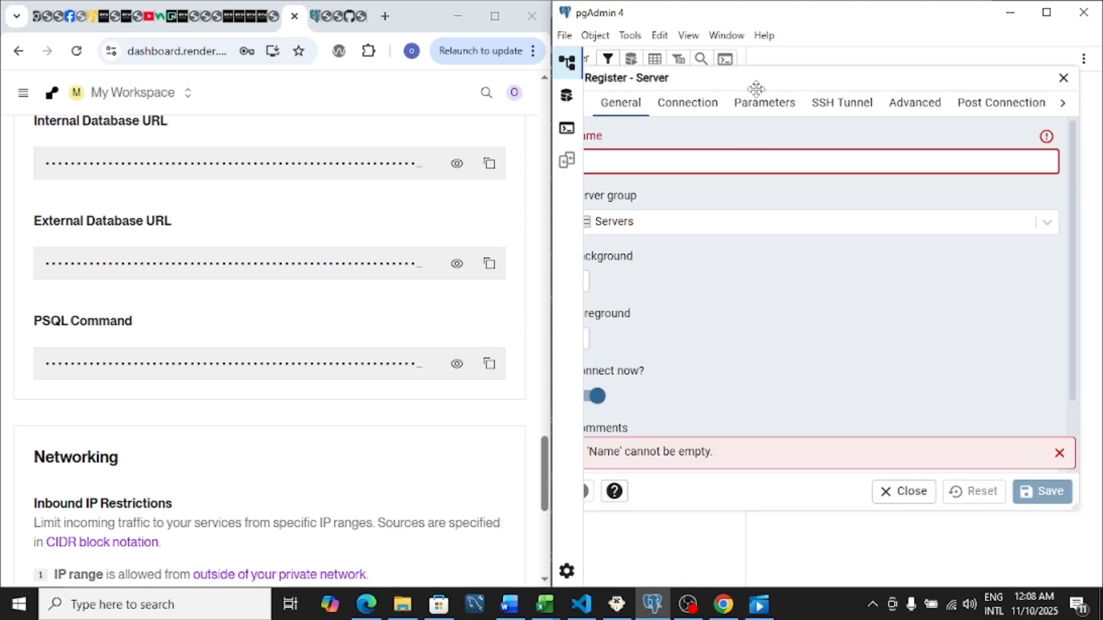
pyautogui.moveTo(762, 85); pyautogui.dragTo(788, 86)
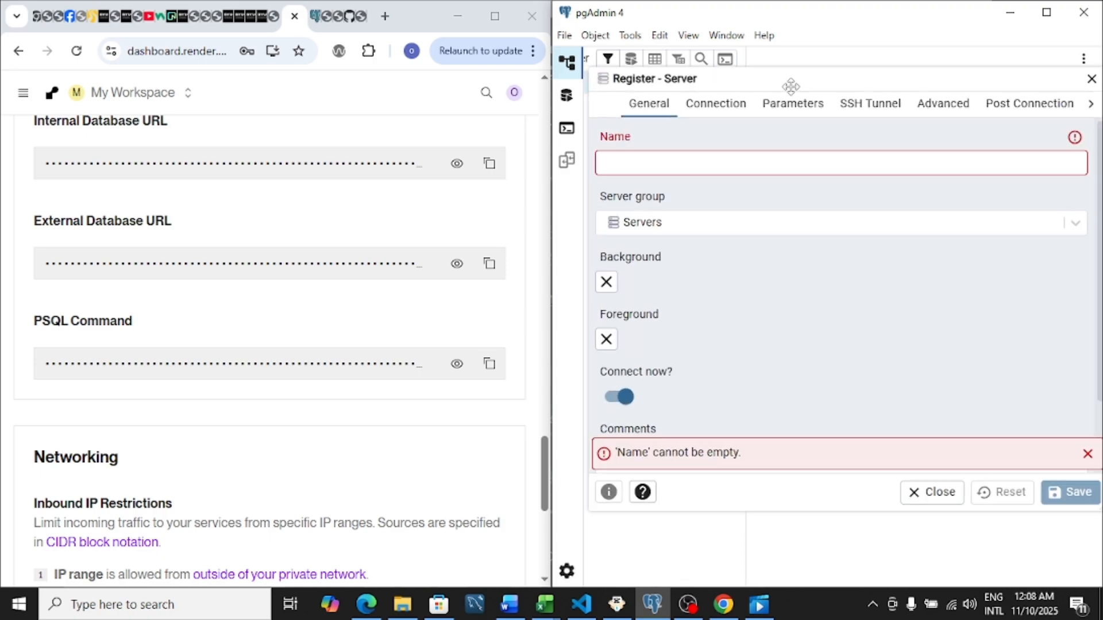
pyautogui.click(722, 161)
pyautogui.write('cse34')
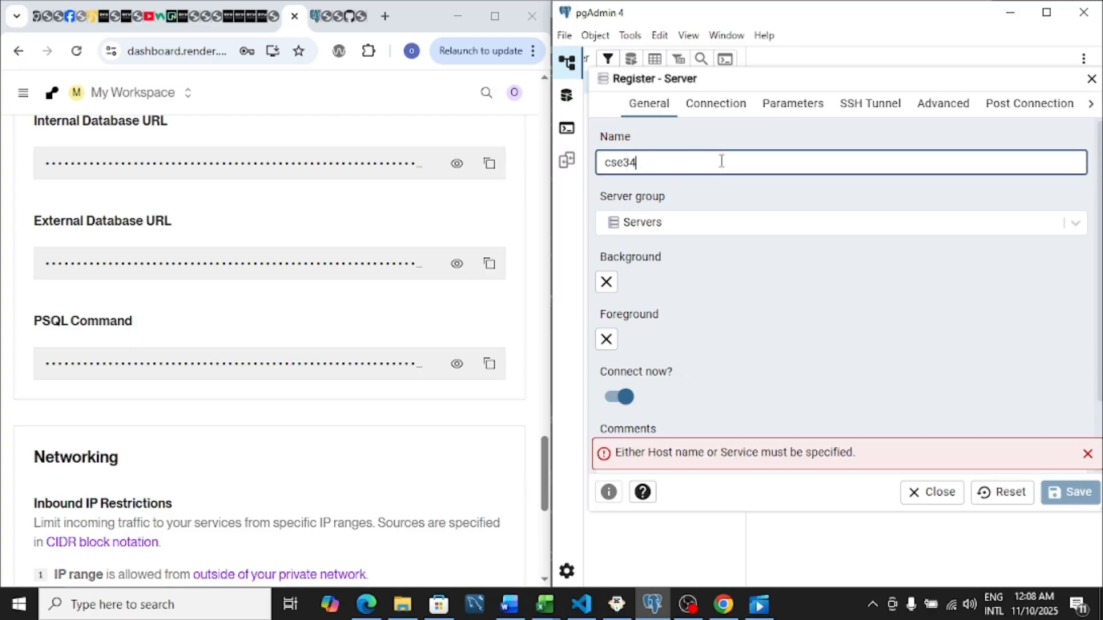
pyautogui.write('0')
# Paste the external database URL as the connection's host name/address and trim it to the host ending in oregon-postgres.render.com.
pyautogui.click(716, 106)
pyautogui.click(685, 161)
pyautogui.hotkey('ctrl', 'v')
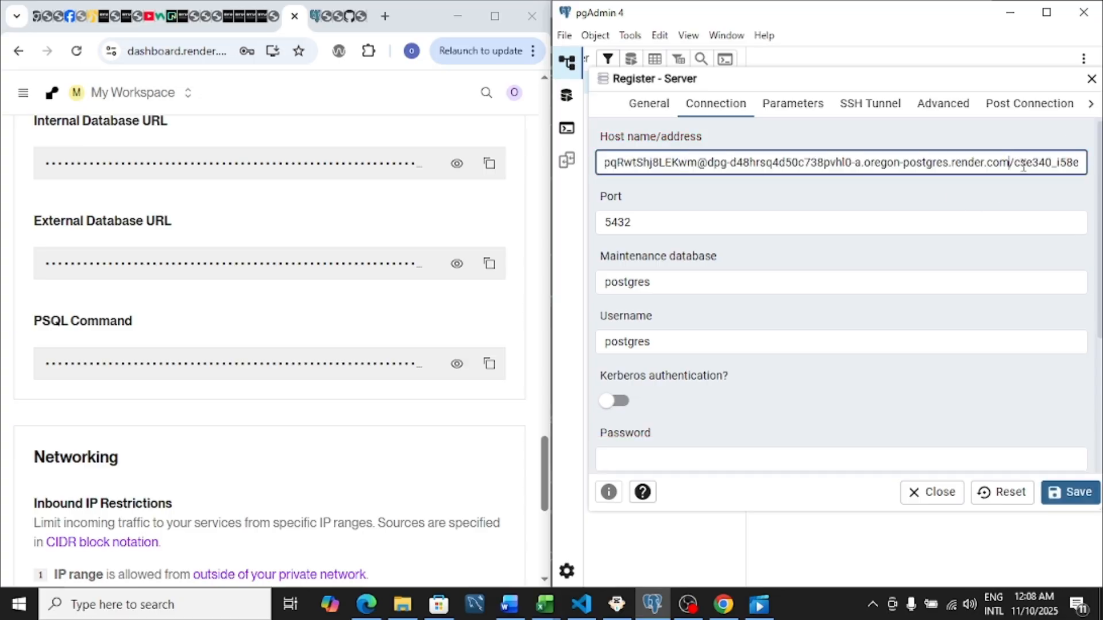
pyautogui.hotkey('shift', 'End')
pyautogui.press('BackSpace')
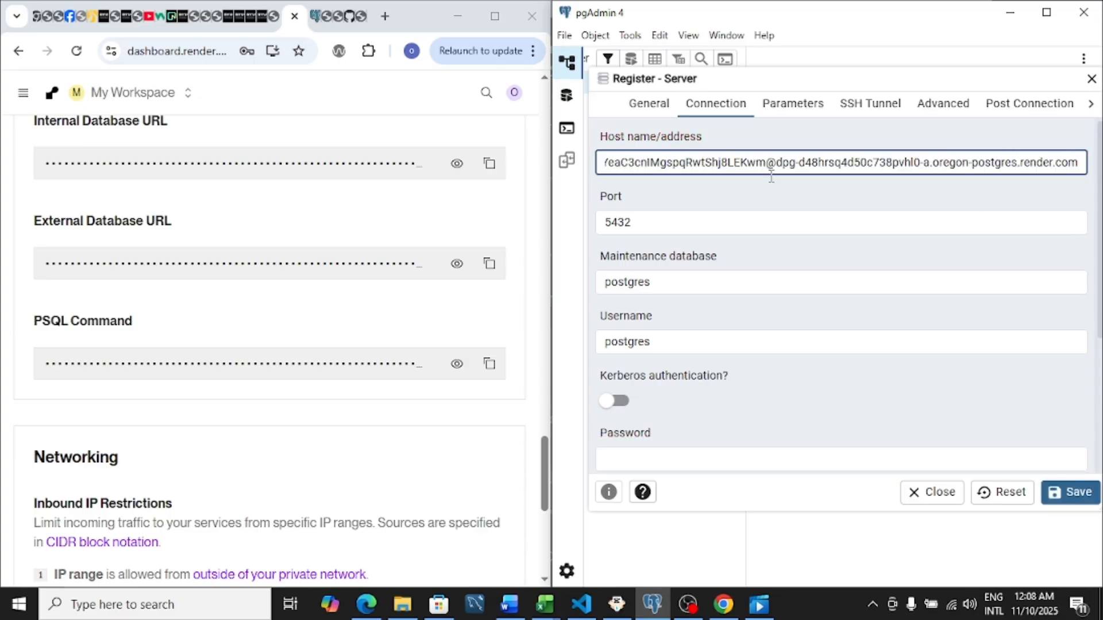
pyautogui.moveTo(778, 163); pyautogui.dragTo(546, 163)
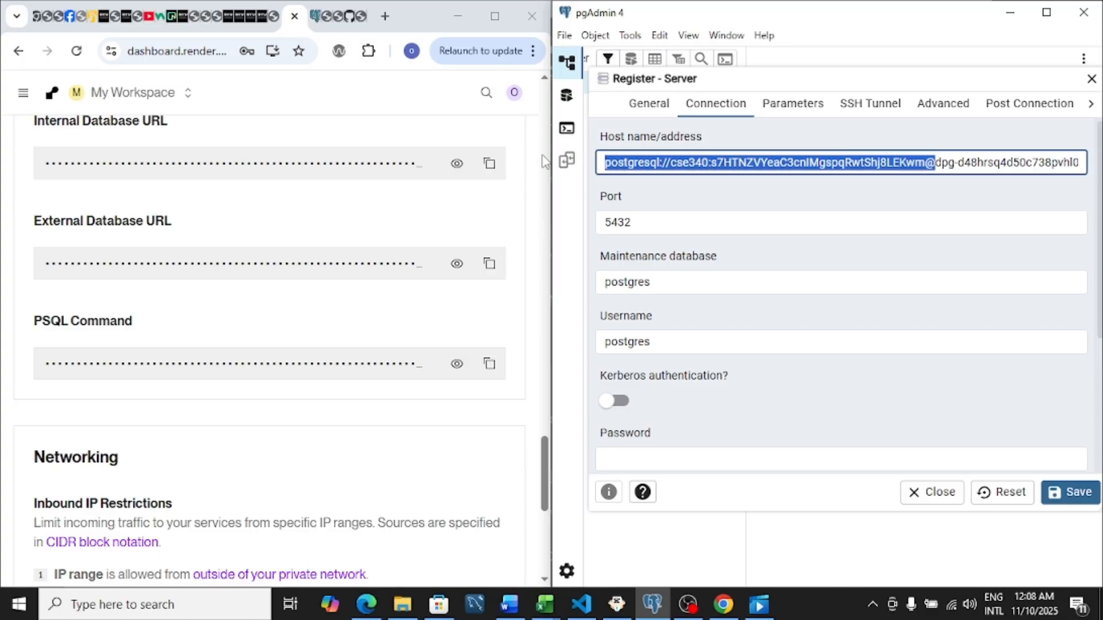
pyautogui.press('BackSpace')
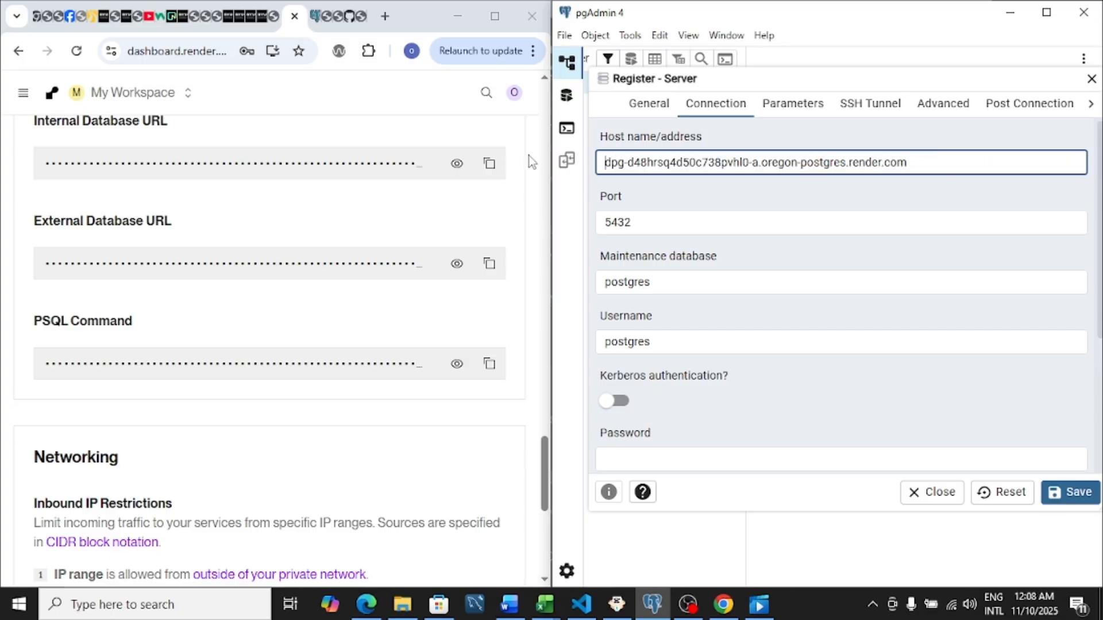
# Copy the database name cse340_i58e from the Render connection details and set it as the maintenance database.
pyautogui.click(665, 283)
pyautogui.click(539, 247)
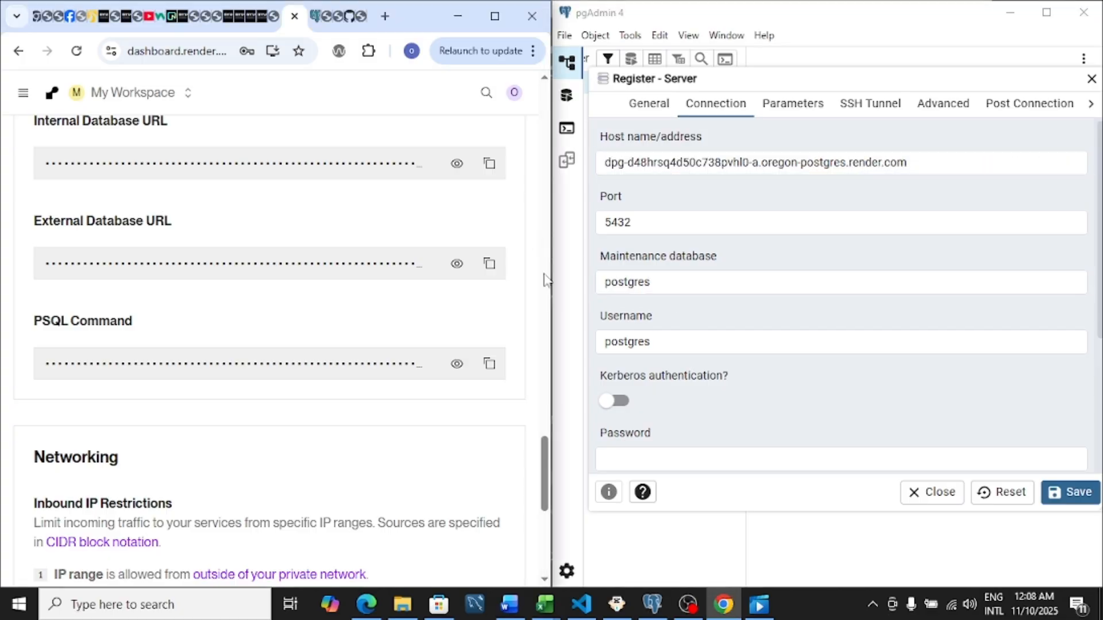
pyautogui.moveTo(544, 483); pyautogui.dragTo(544, 407)
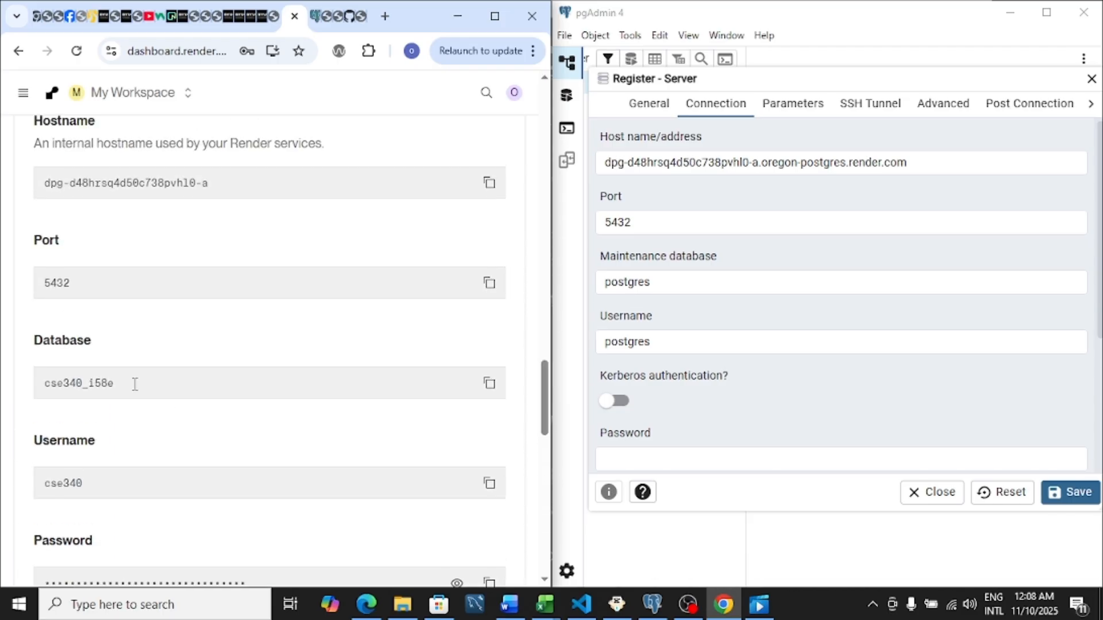
pyautogui.moveTo(134, 384); pyautogui.dragTo(51, 380)
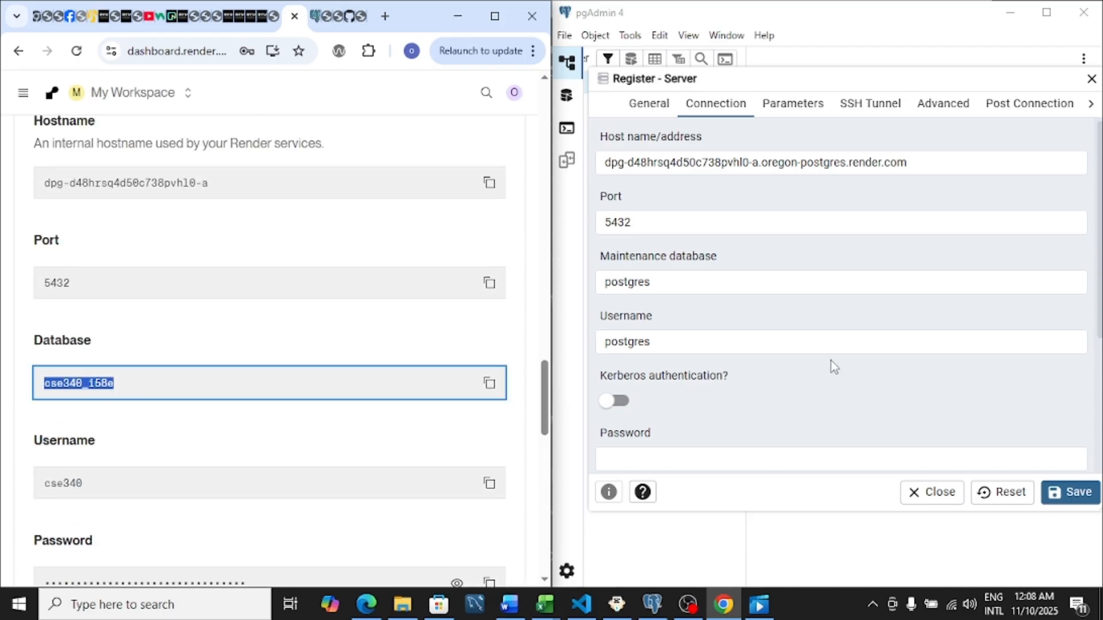
pyautogui.moveTo(682, 281); pyautogui.dragTo(602, 280)
pyautogui.hotkey('ctrl', 'v')
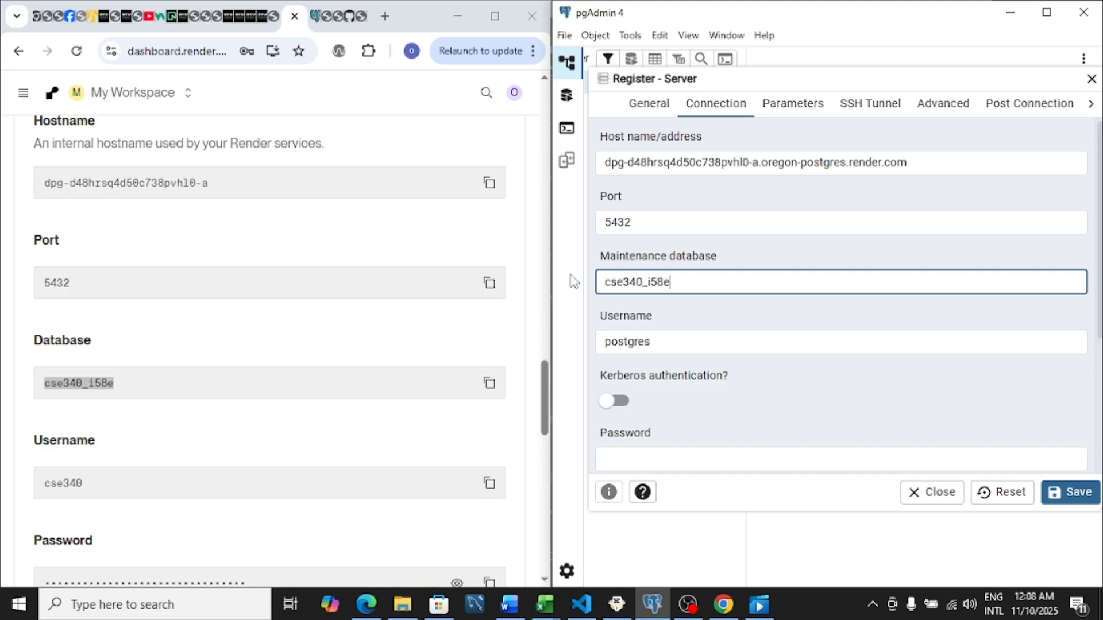
# Copy the username cse340 from the Render connection details and set it as the server connection's username.
pyautogui.click(489, 484)
pyautogui.moveTo(679, 341); pyautogui.dragTo(565, 337)
pyautogui.hotkey('ctrl', 'v')
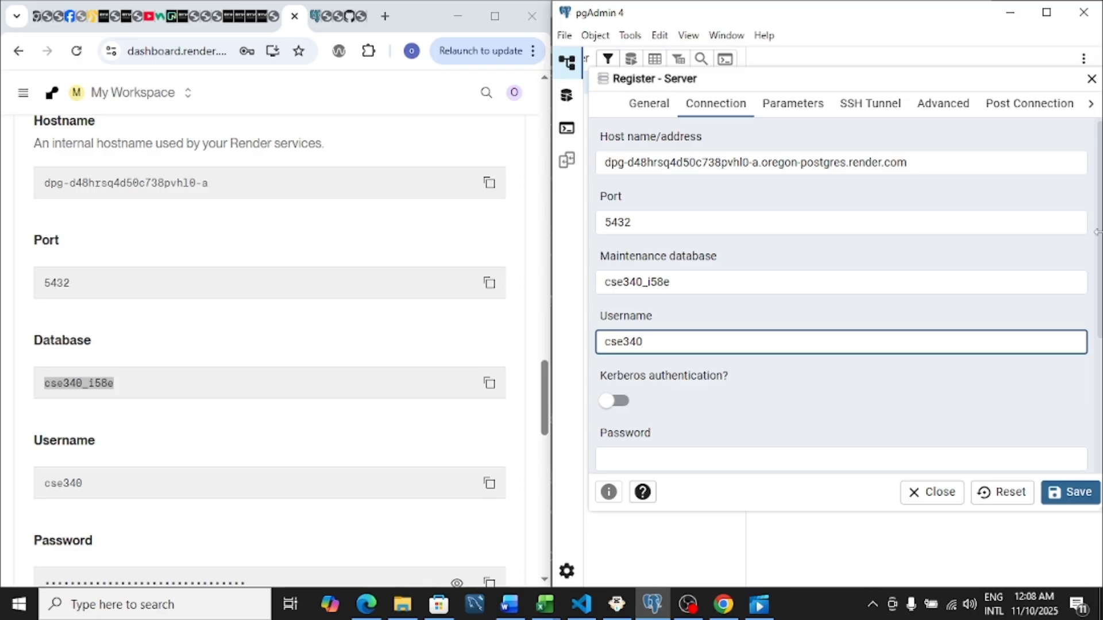
# Copy the database password from the Render connection details into the server connection's password field and enable saving the password.
pyautogui.moveTo(858, 71); pyautogui.dragTo(852, 72)
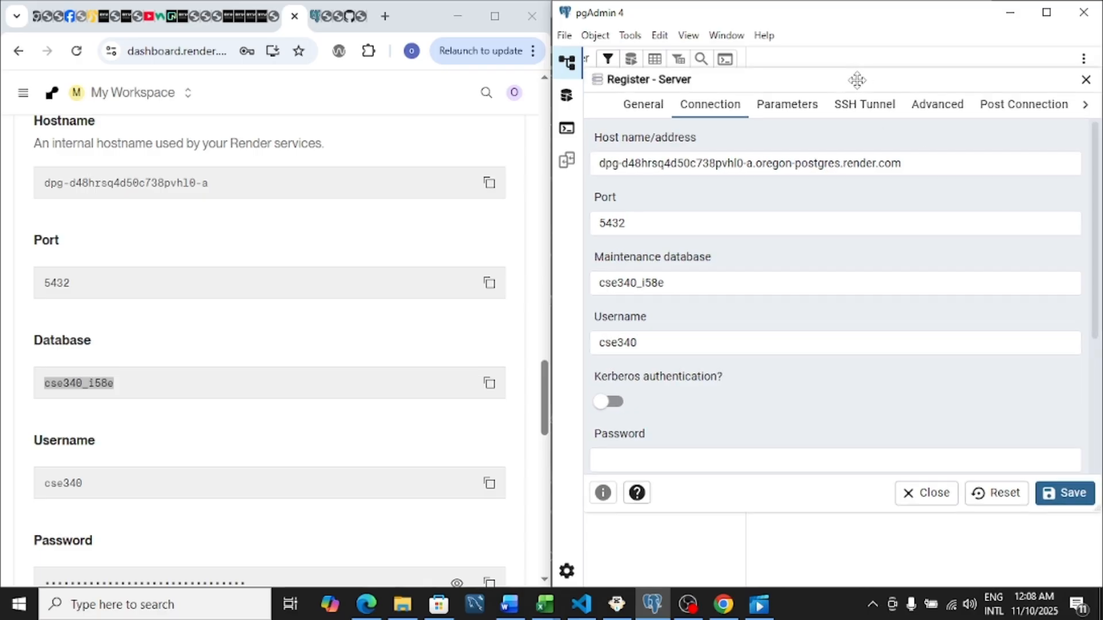
pyautogui.click(489, 581)
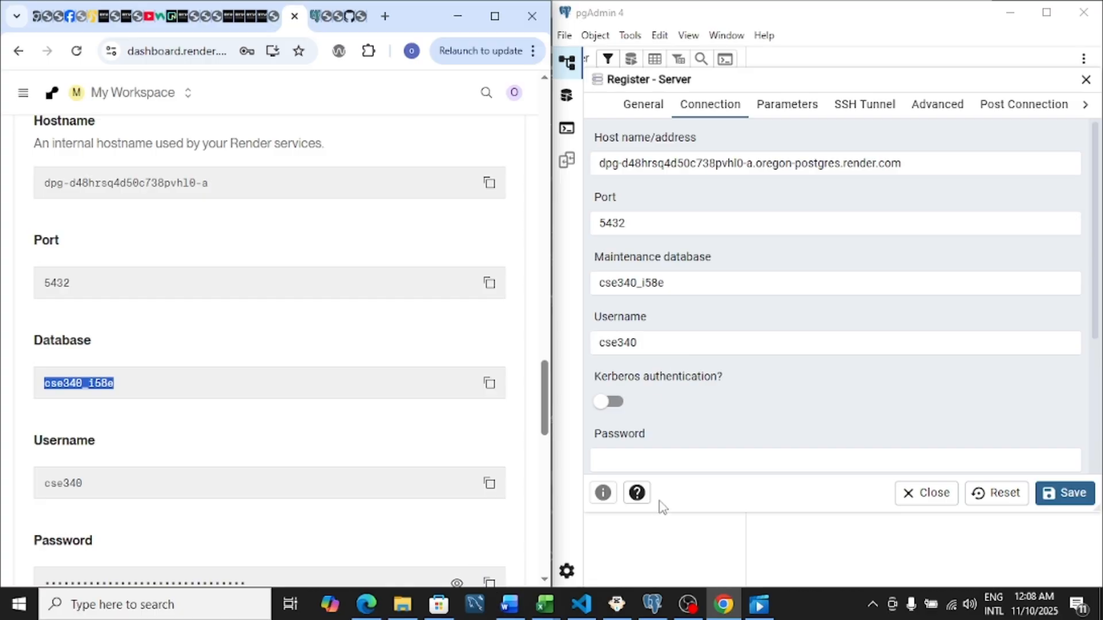
pyautogui.click(641, 462)
pyautogui.hotkey('ctrl', 'v')
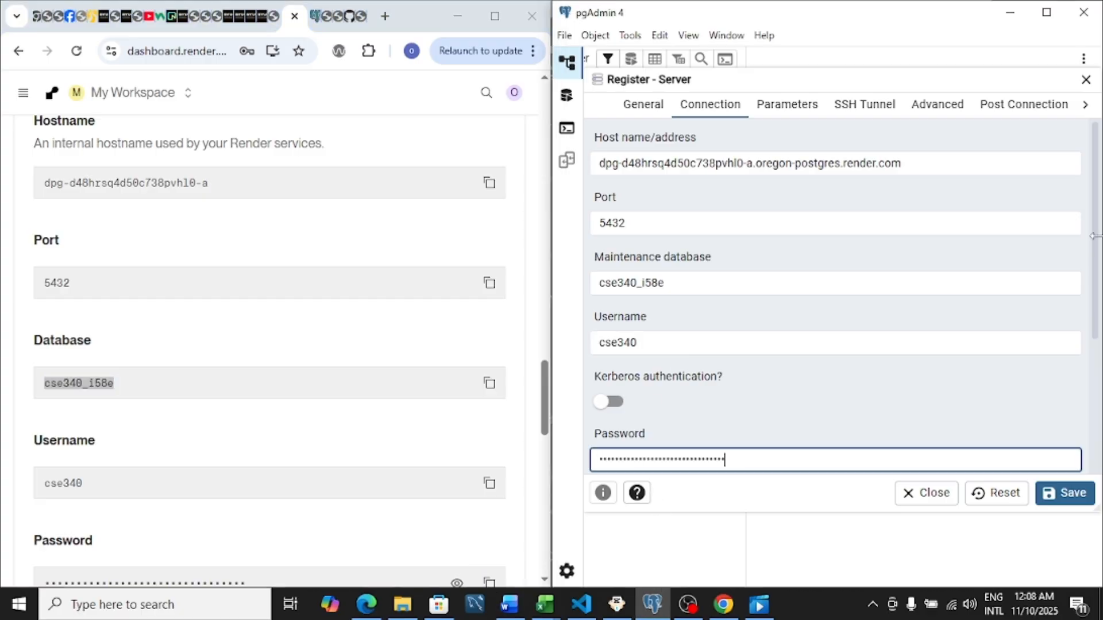
pyautogui.scroll(-2, 1097, 244)
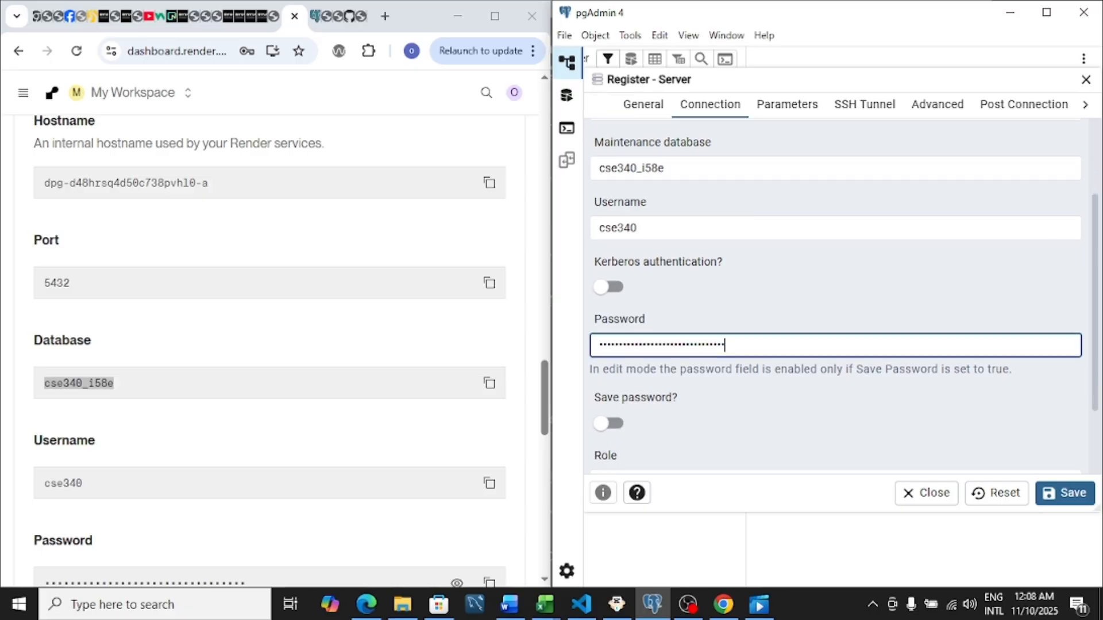
pyautogui.click(615, 425)
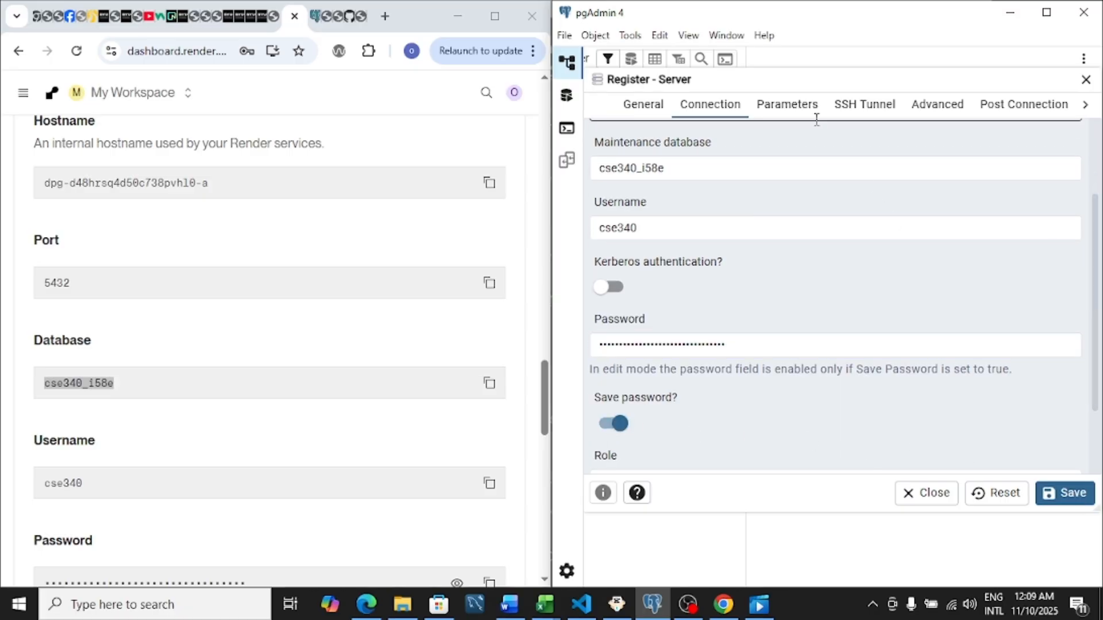
# Set the connection's SSL mode parameter to require and save the server registration.
pyautogui.click(788, 112)
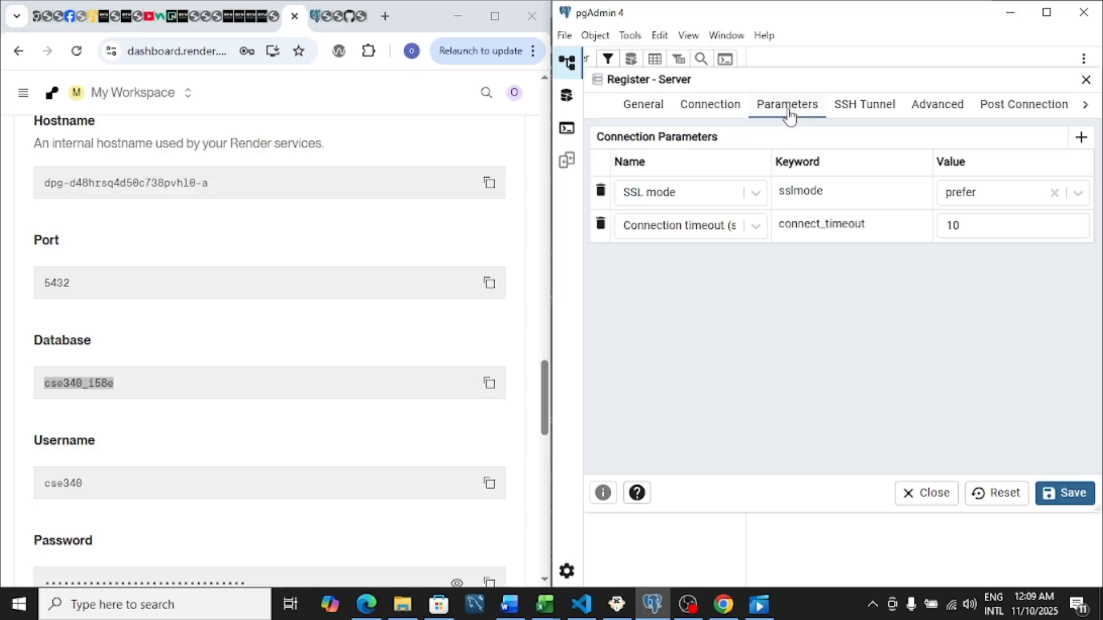
pyautogui.click(971, 198)
pyautogui.click(969, 283)
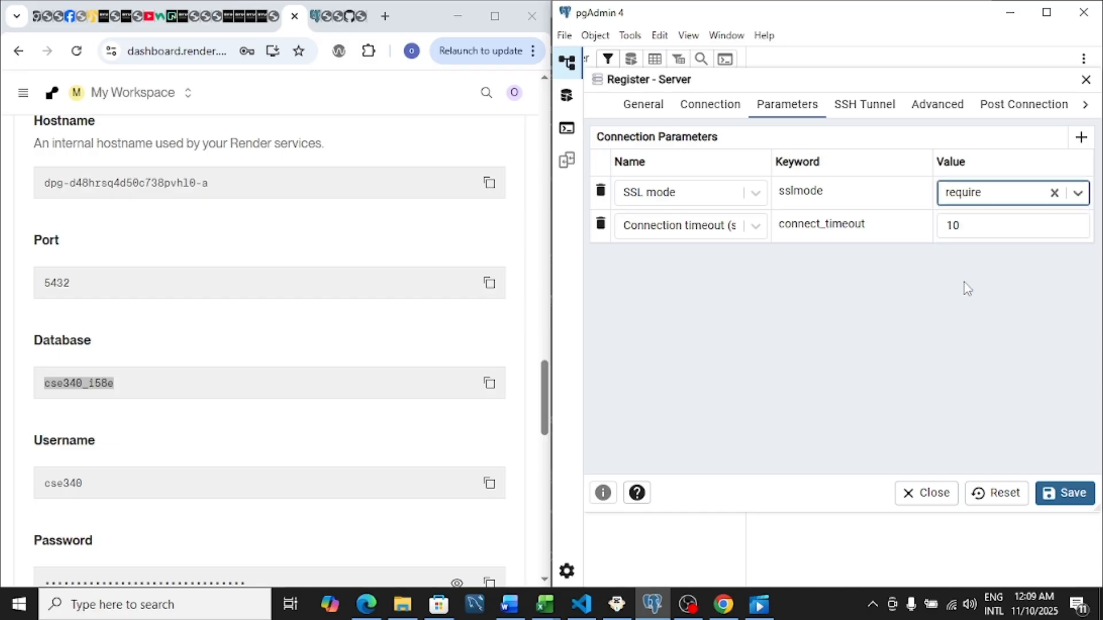
pyautogui.click(1067, 493)
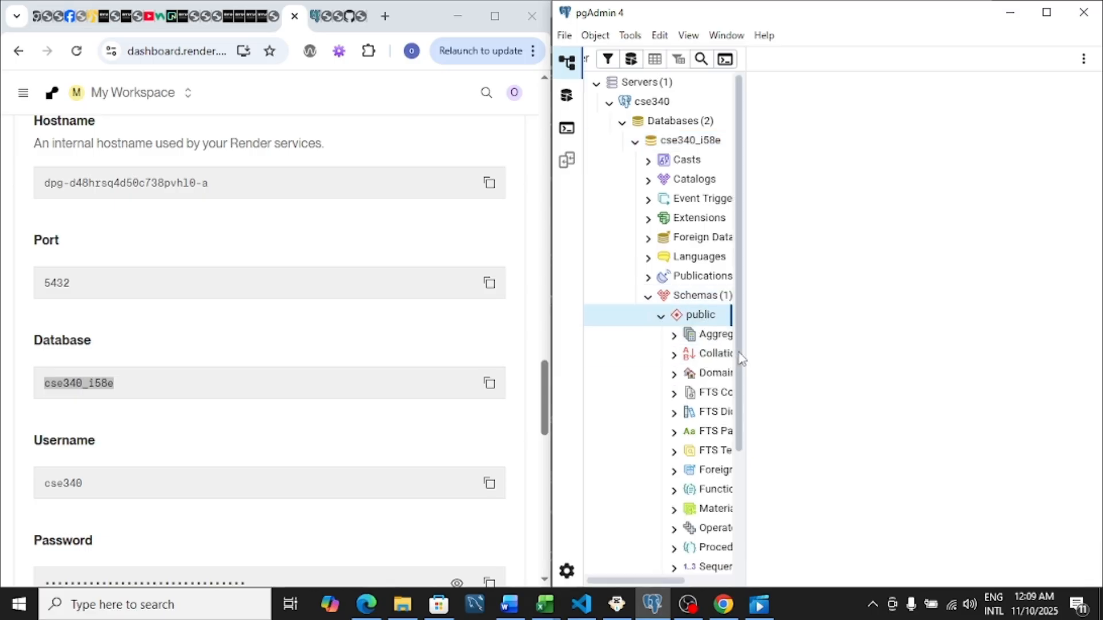
# Expand Tables in the public schema of cse340_i58e and open the Query Tool for that schema.
pyautogui.moveTo(742, 359); pyautogui.dragTo(739, 473)
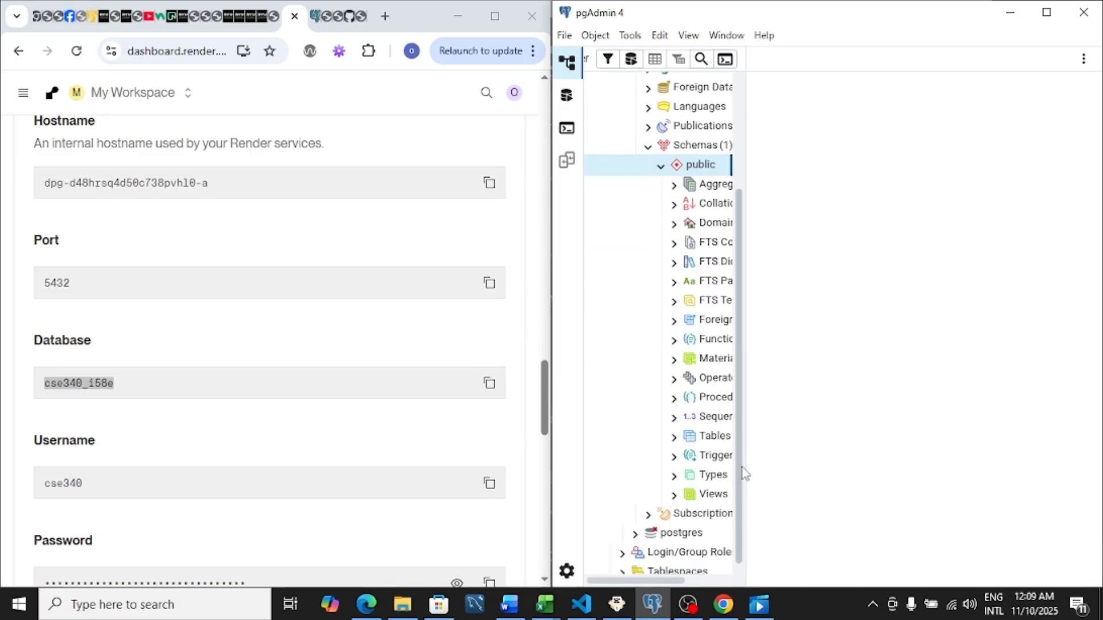
pyautogui.click(677, 437)
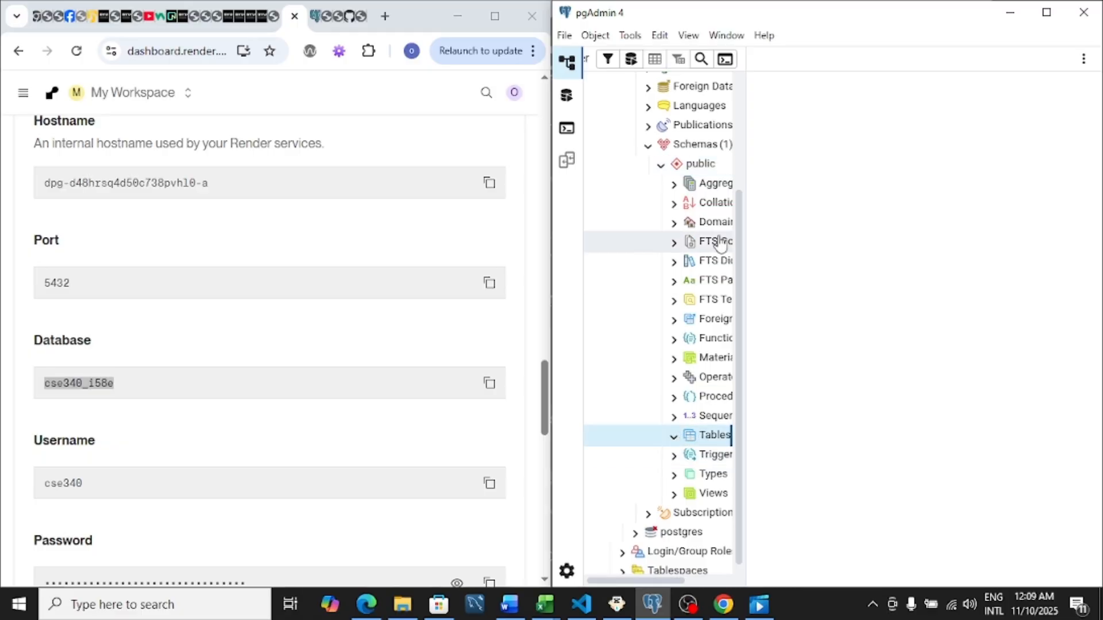
pyautogui.click(697, 167)
pyautogui.rightClick(698, 167)
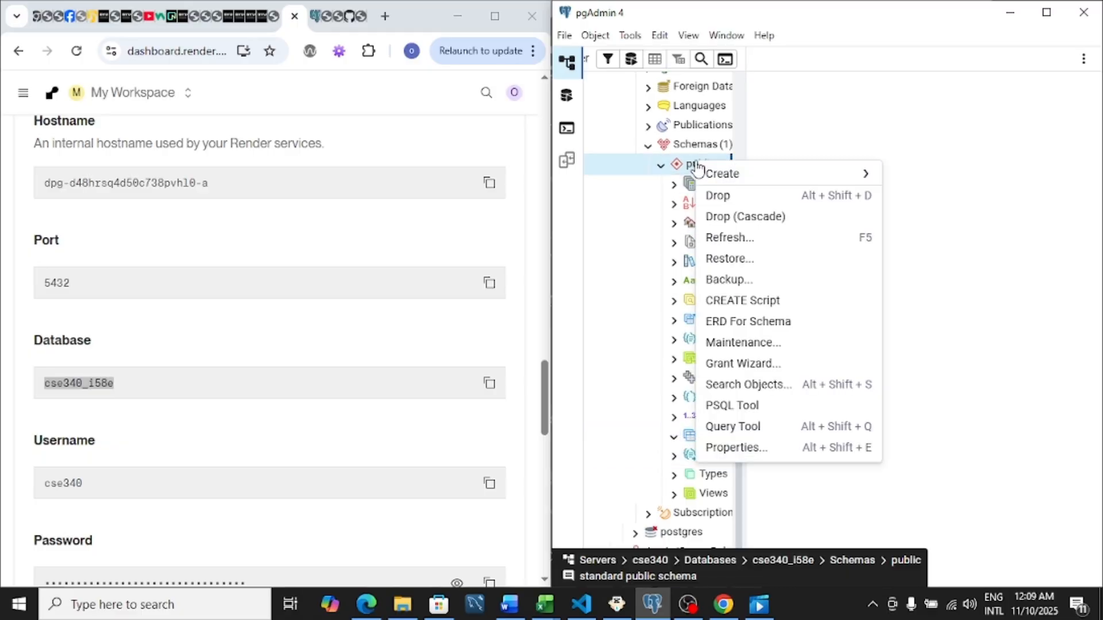
pyautogui.click(729, 427)
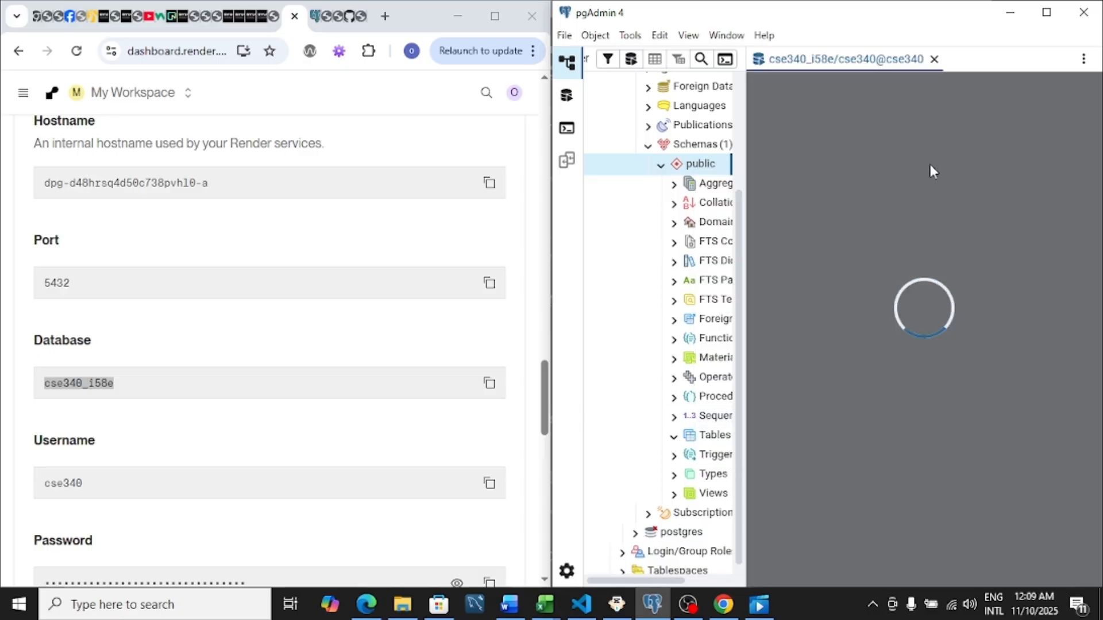
# Copy the entire db-sql-code.sql script from VS Code and paste it into the empty pgAdmin query editor.
pyautogui.click(581, 604)
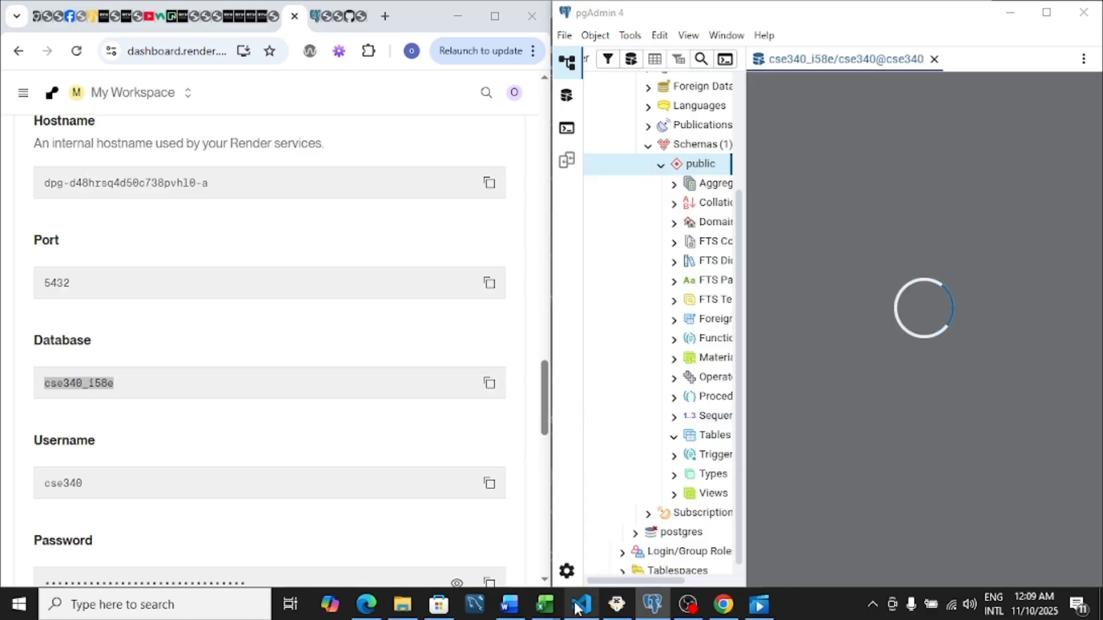
pyautogui.click(356, 301)
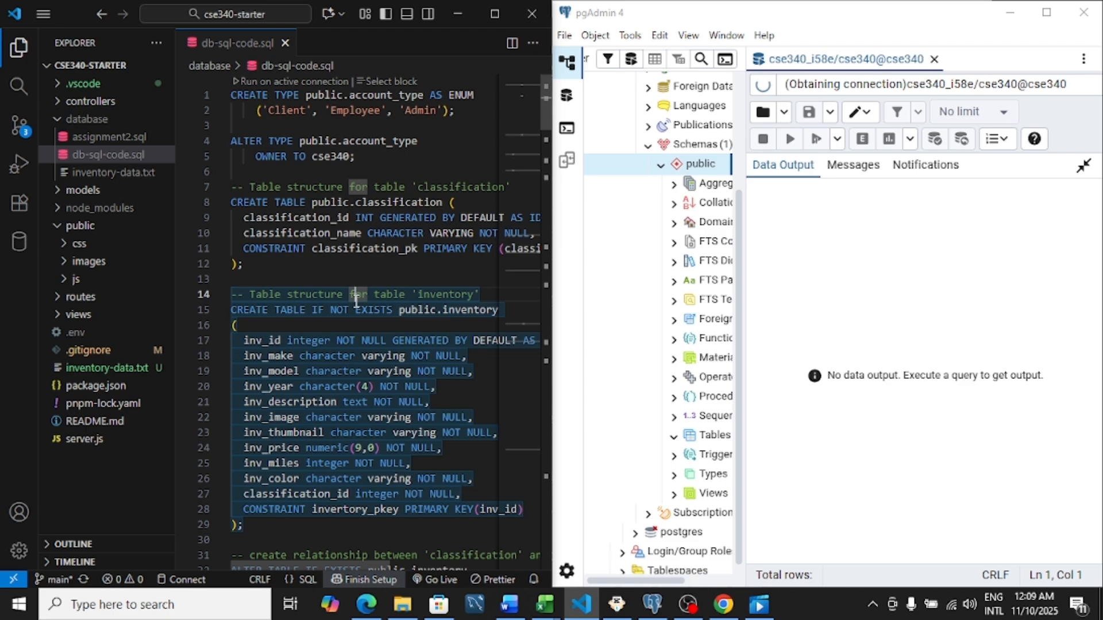
pyautogui.hotkey('ctrl', 'a')
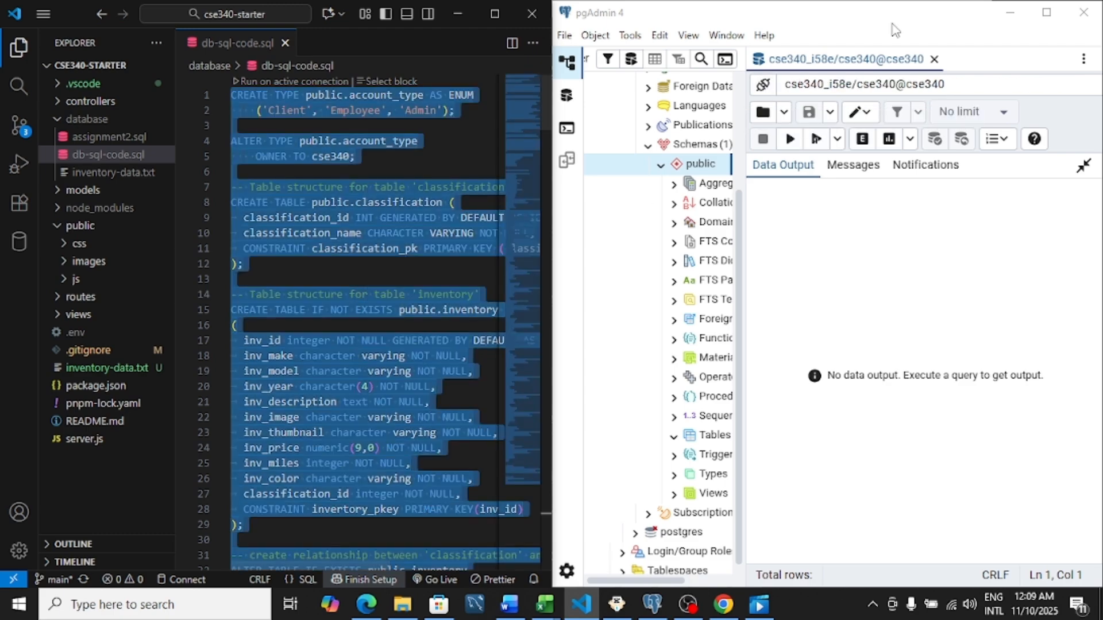
pyautogui.click(1082, 168)
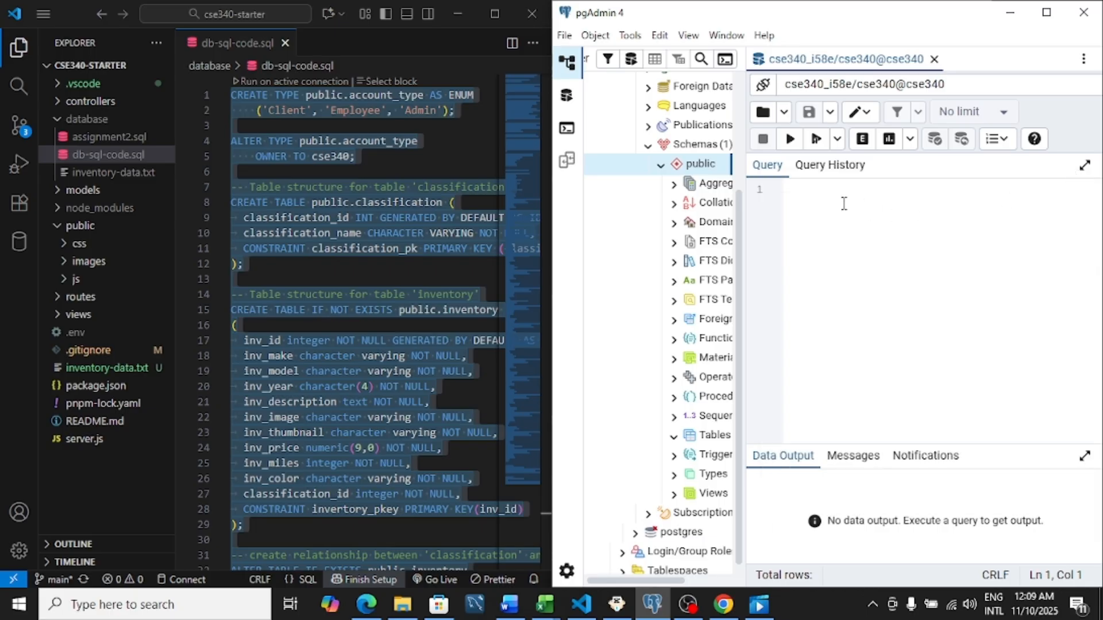
pyautogui.hotkey('ctrl', 'v')
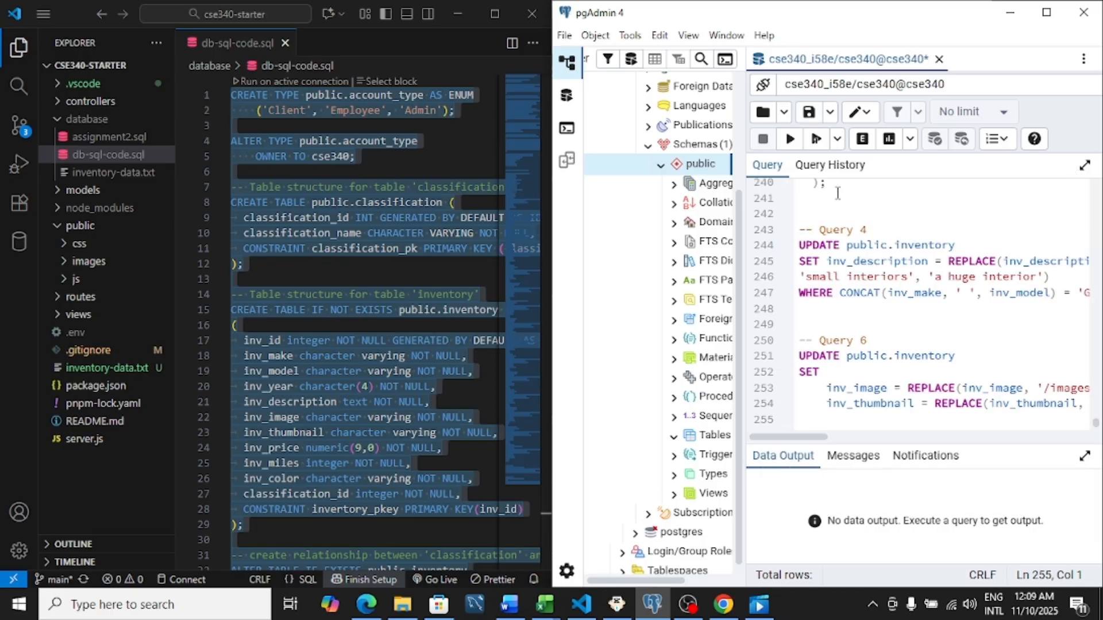
# Execute the pasted SQL script and refresh the public schema's Tables list.
pyautogui.click(790, 140)
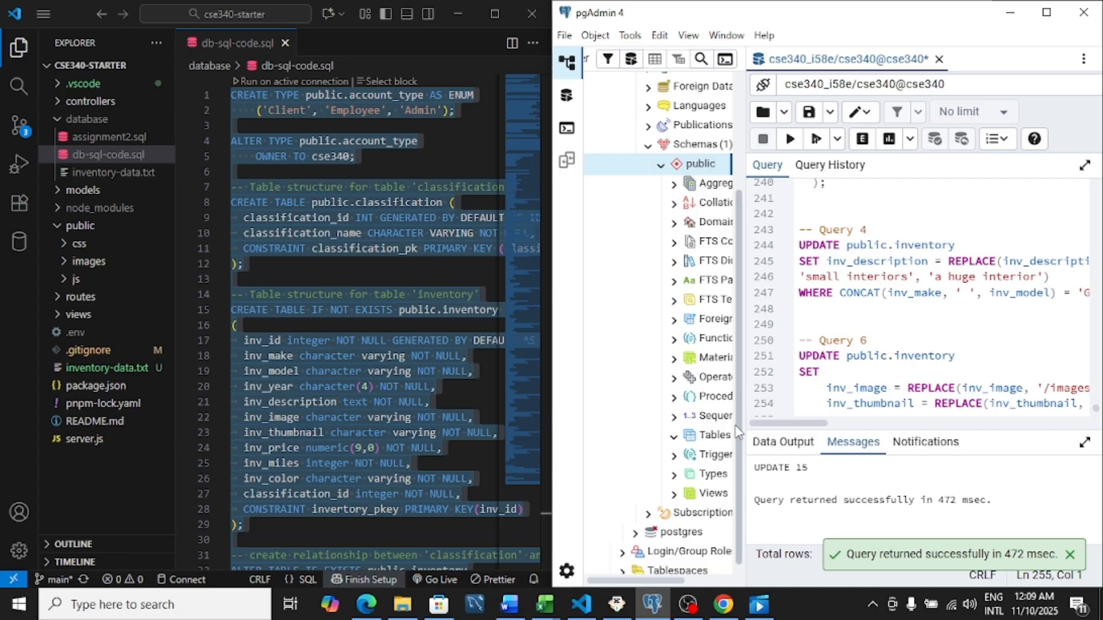
pyautogui.rightClick(696, 440)
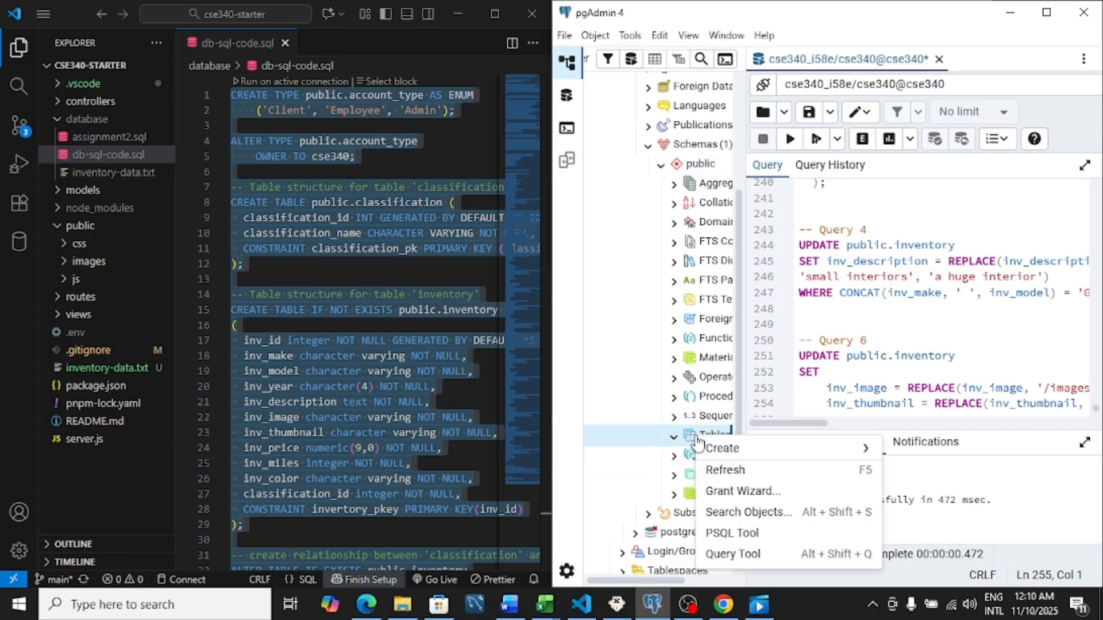
pyautogui.click(737, 471)
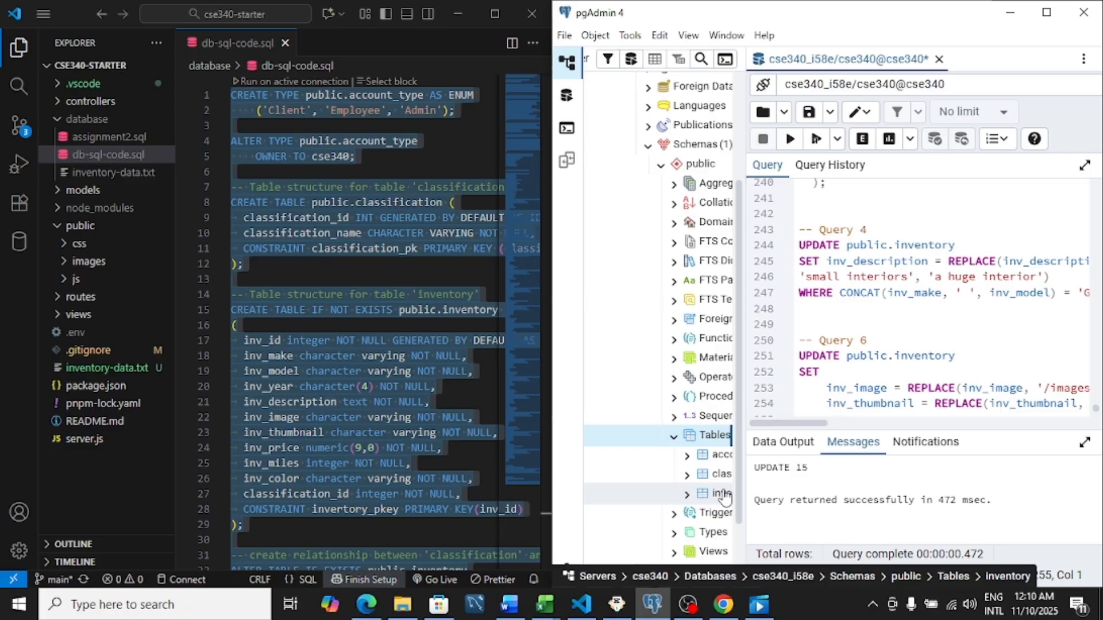
# View all rows of the inventory table with the data output enlarged and check its columns, including the image and thumbnail paths.
pyautogui.rightClick(725, 495)
pyautogui.moveTo(873, 389)
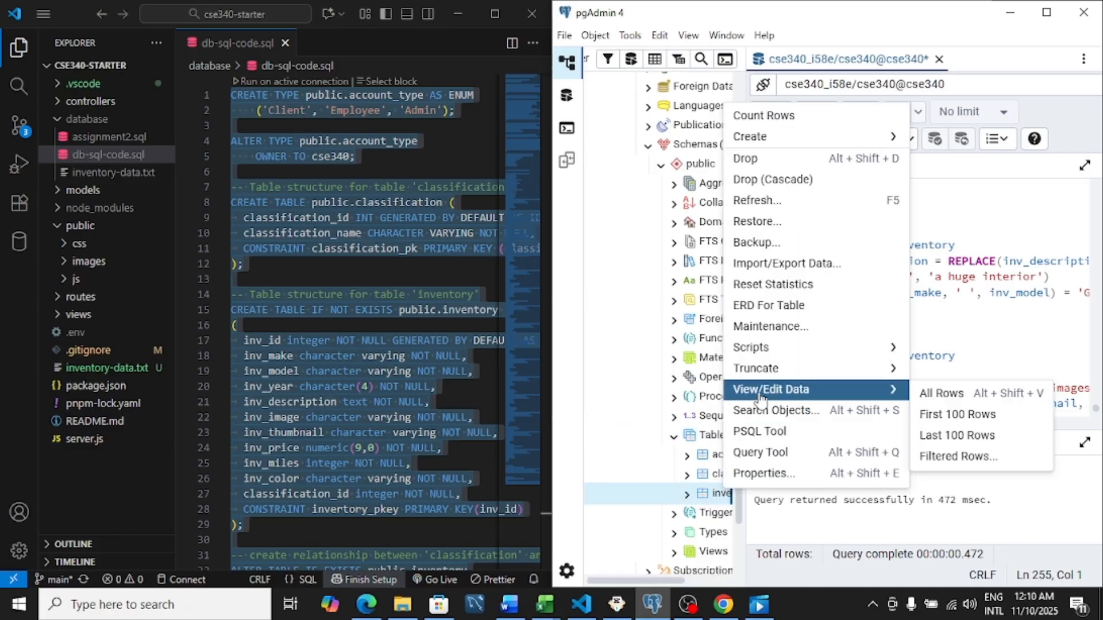
pyautogui.click(925, 394)
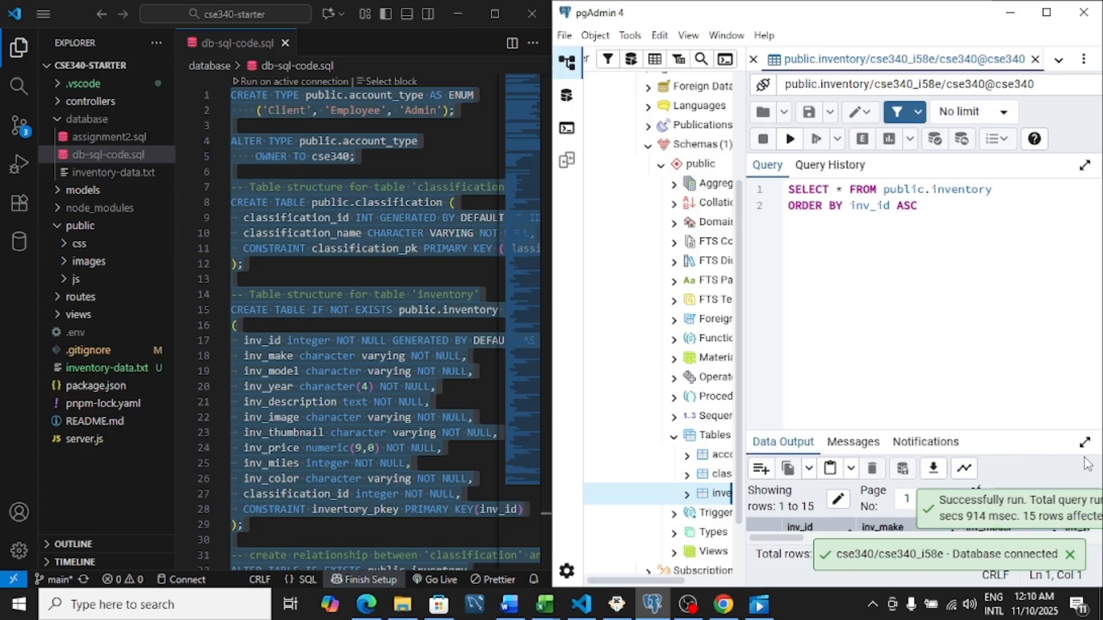
pyautogui.click(1085, 442)
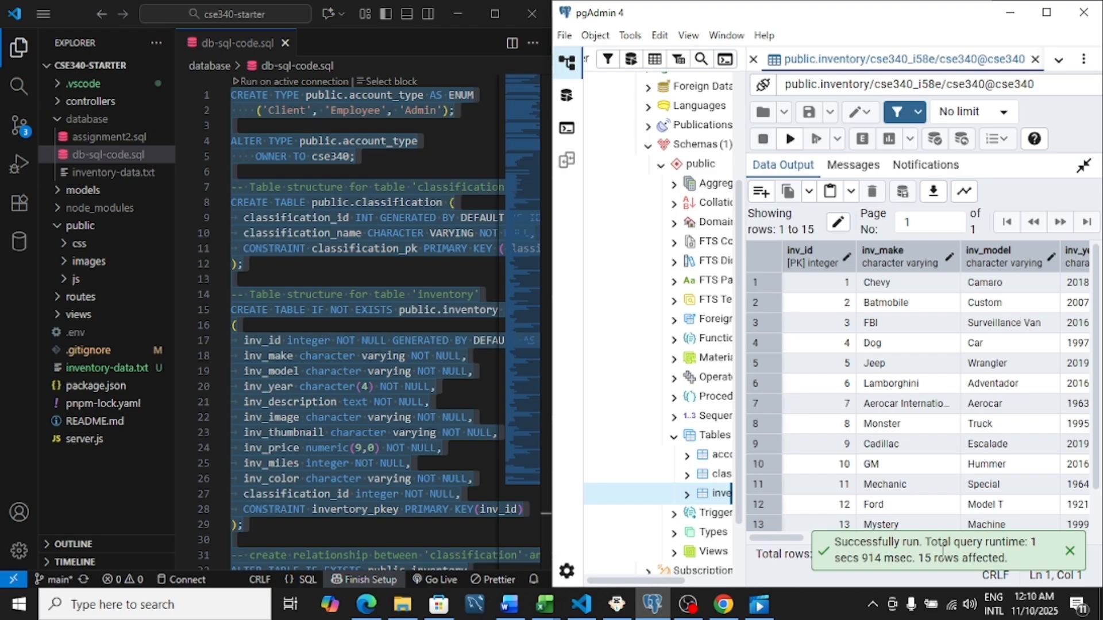
pyautogui.moveTo(789, 543); pyautogui.dragTo(1000, 536)
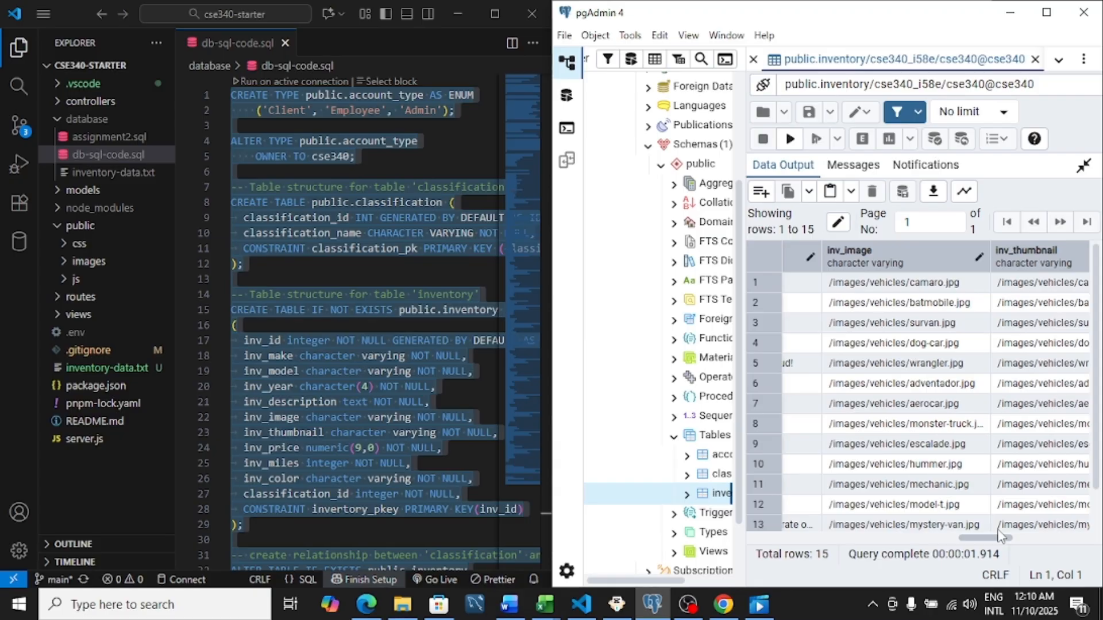
pyautogui.moveTo(1000, 536); pyautogui.dragTo(735, 569)
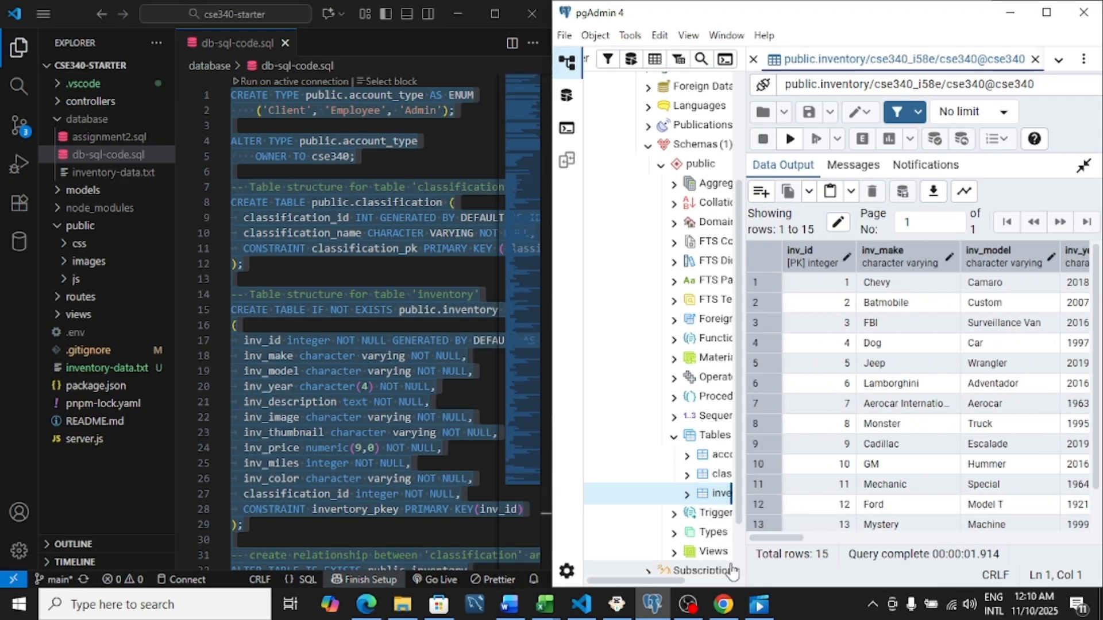